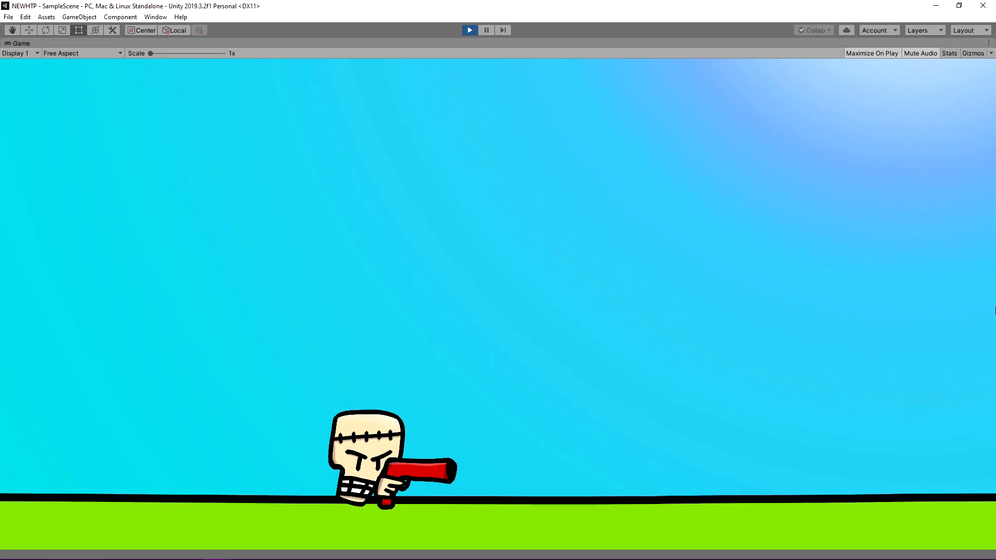
Step: Run the skull character left and right with D and A, firing bullets with Space, then stop the game
{"action": "key", "text": "d"}
{"action": "key", "text": "a"}
{"action": "key", "text": "d"}
{"action": "key", "text": "space"}
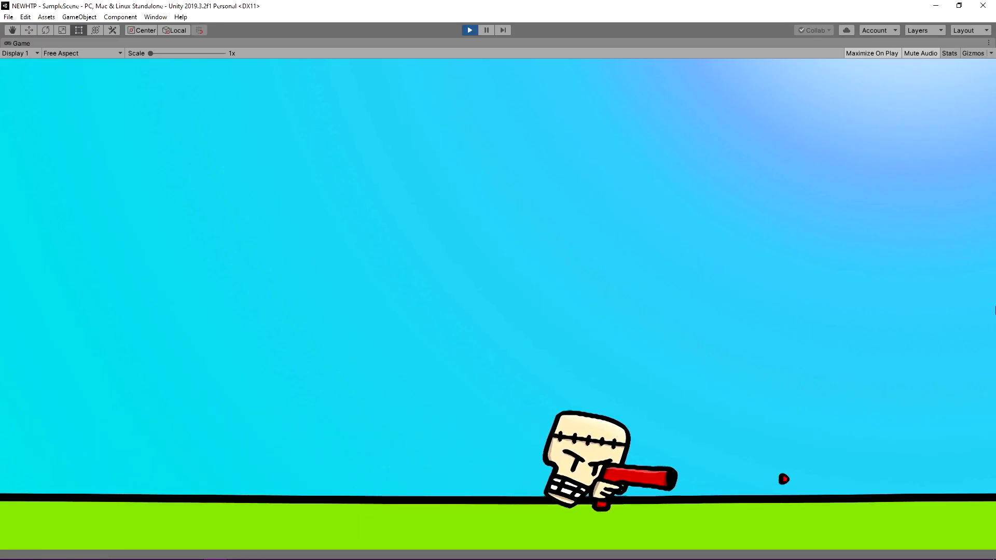
{"action": "key", "text": "a"}
{"action": "key", "text": "space"}
{"action": "key", "text": "space"}
{"action": "key", "text": "space"}
{"action": "key", "text": "d"}
{"action": "key", "text": "space"}
{"action": "key", "text": "space"}
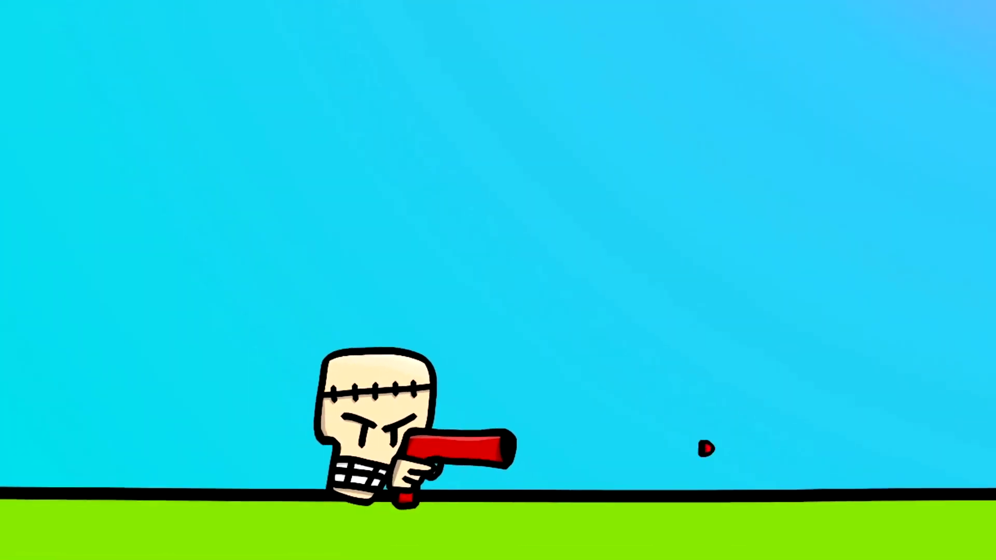
{"action": "key", "text": "a"}
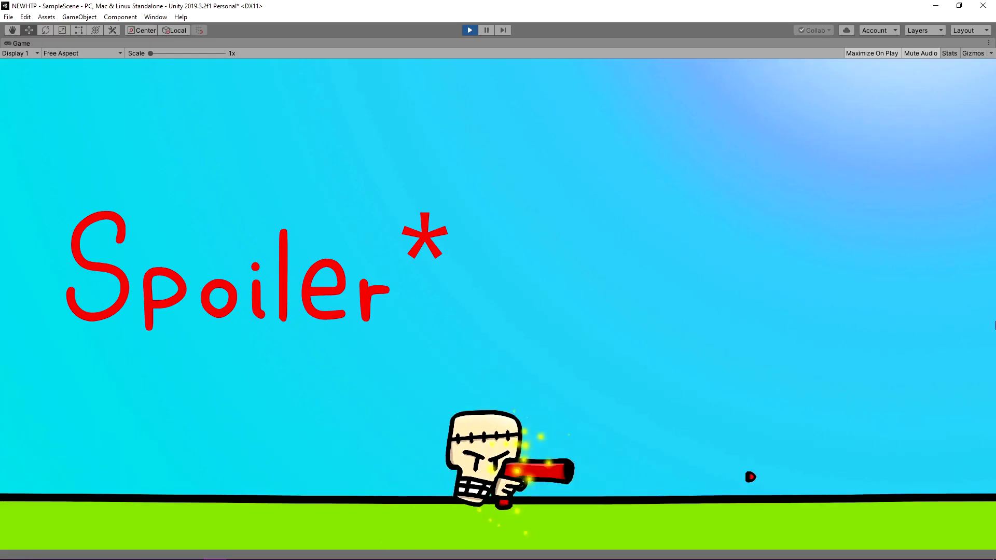
{"action": "key", "text": "space"}
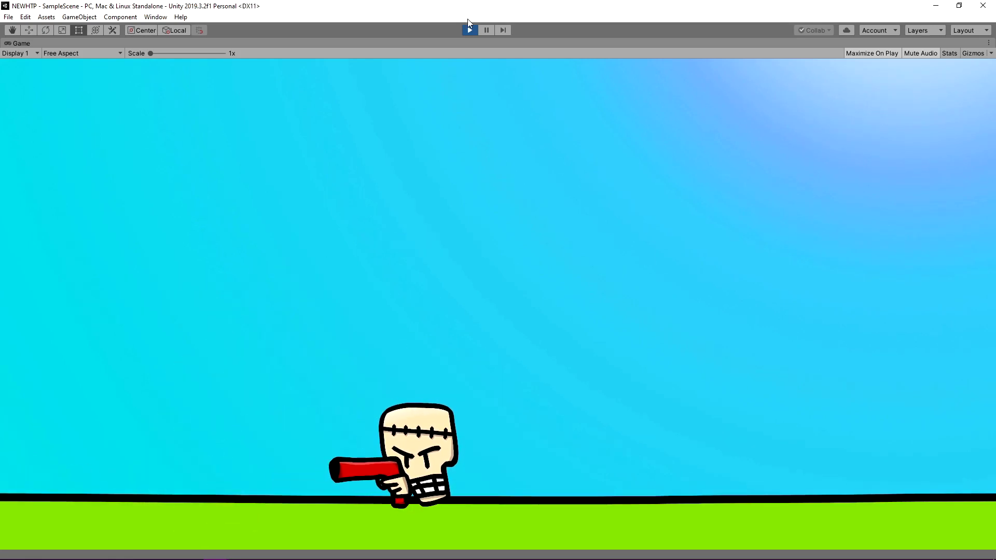
{"action": "left_click", "coordinate": [472, 29]}
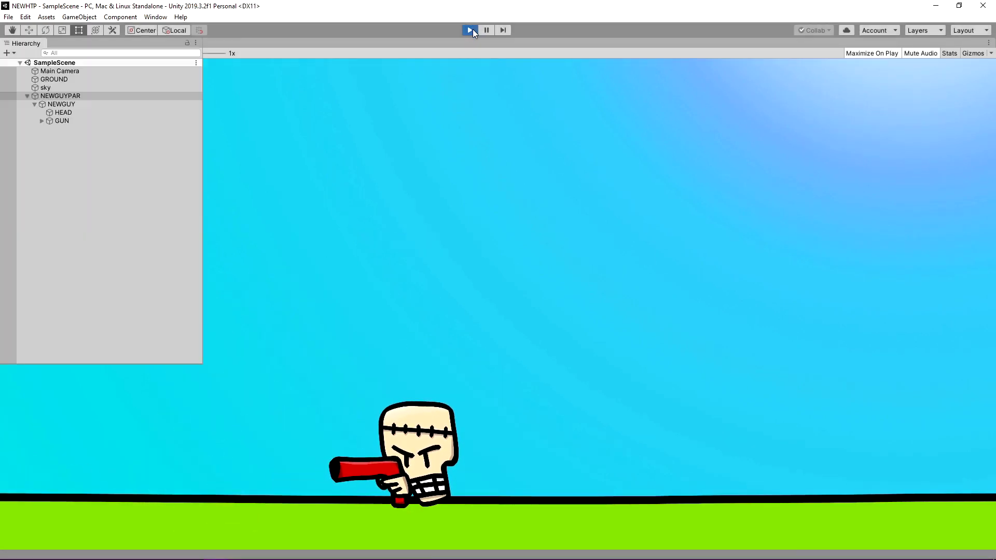
Step: Create a new animation clip named playerShoot
{"action": "left_click", "coordinate": [62, 429]}
{"action": "type", "text": "playerShoot"}
{"action": "key", "text": "Return"}
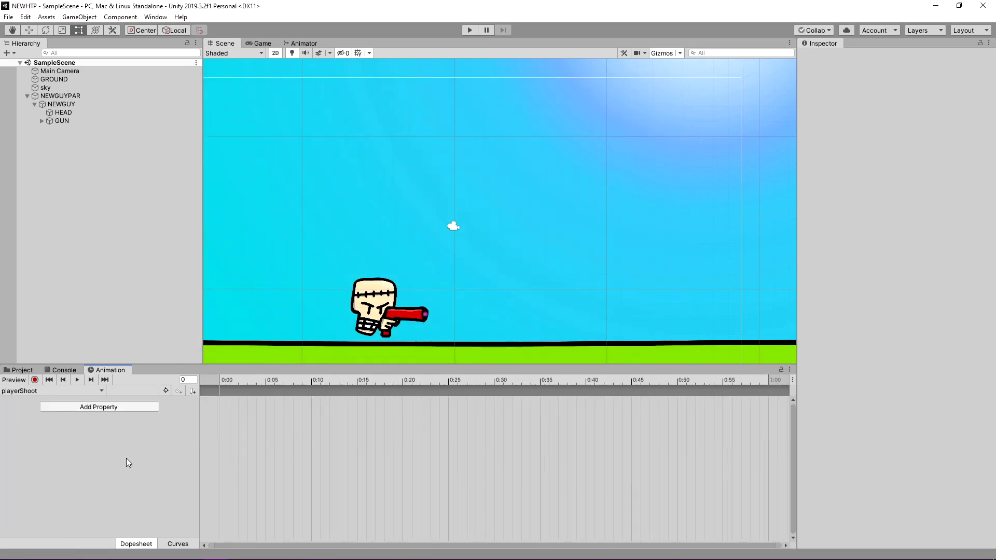
{"action": "scroll", "coordinate": [310, 297], "scroll_direction": "up", "scroll_amount": 3}
Step: At the recoil frame, shift the HEAD slightly left
{"action": "left_click", "coordinate": [228, 380]}
{"action": "scroll", "coordinate": [222, 410], "scroll_direction": "up", "scroll_amount": 3}
{"action": "scroll", "coordinate": [223, 410], "scroll_direction": "up", "scroll_amount": 2}
{"action": "scroll", "coordinate": [225, 408], "scroll_direction": "up", "scroll_amount": 2}
{"action": "left_click", "coordinate": [415, 212]}
{"action": "key", "text": "w"}
{"action": "left_click_drag", "start_coordinate": [447, 232], "coordinate": [436, 235]}
Step: Tilt the GUN upward, stretch it longer and move it back toward the head for recoil
{"action": "left_click", "coordinate": [491, 247]}
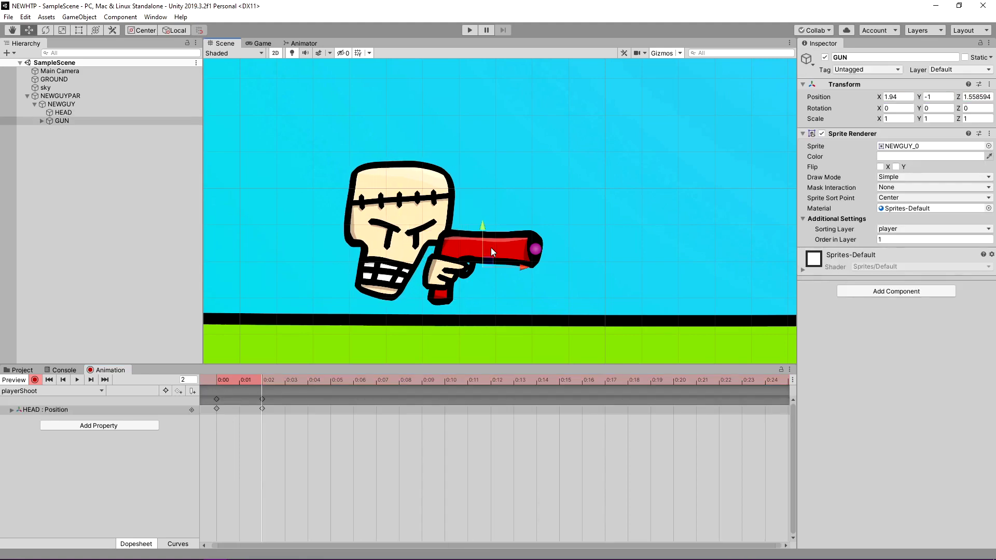
{"action": "key", "text": "e"}
{"action": "mouse_move", "coordinate": [529, 264]}
{"action": "left_mouse_down"}
{"action": "mouse_move", "coordinate": [523, 251]}
{"action": "mouse_move", "coordinate": [506, 267]}
{"action": "left_mouse_up"}
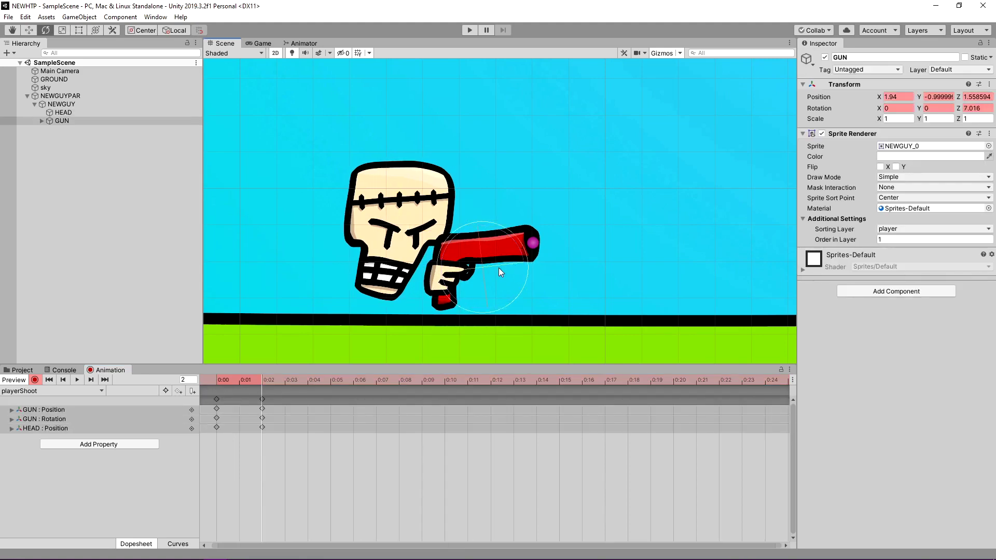
{"action": "key", "text": "t"}
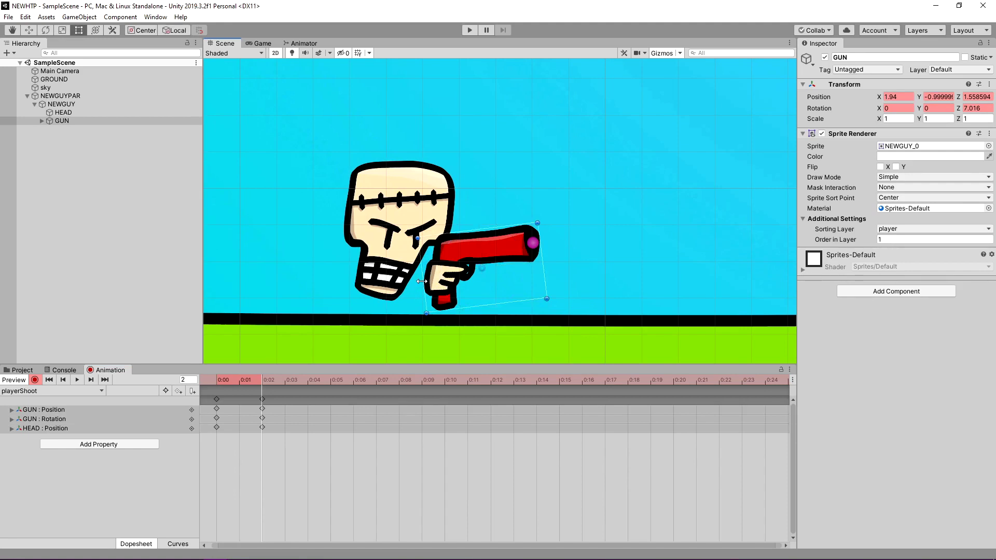
{"action": "left_click_drag", "start_coordinate": [422, 281], "coordinate": [402, 285]}
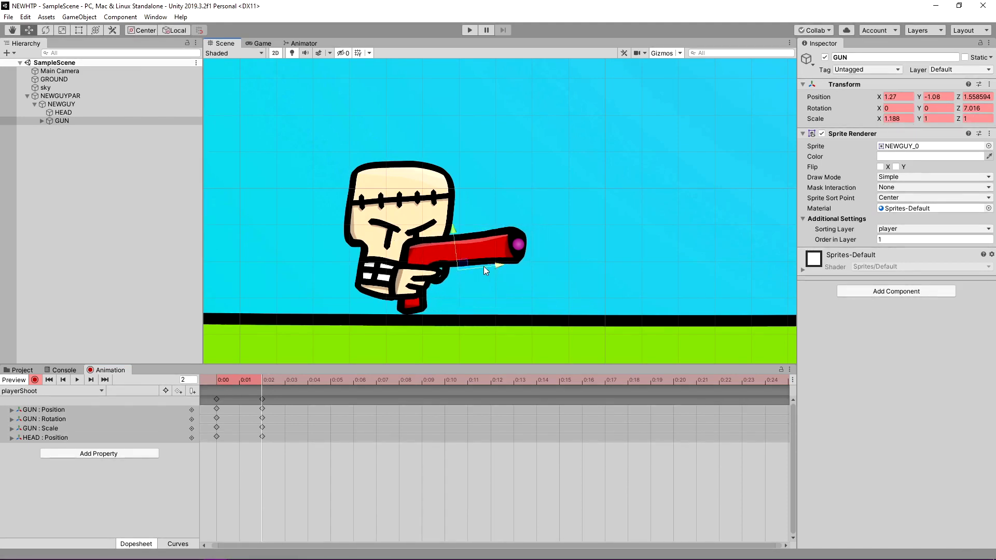
{"action": "left_click_drag", "start_coordinate": [460, 269], "coordinate": [453, 264]}
{"action": "left_click_drag", "start_coordinate": [216, 381], "coordinate": [261, 382]}
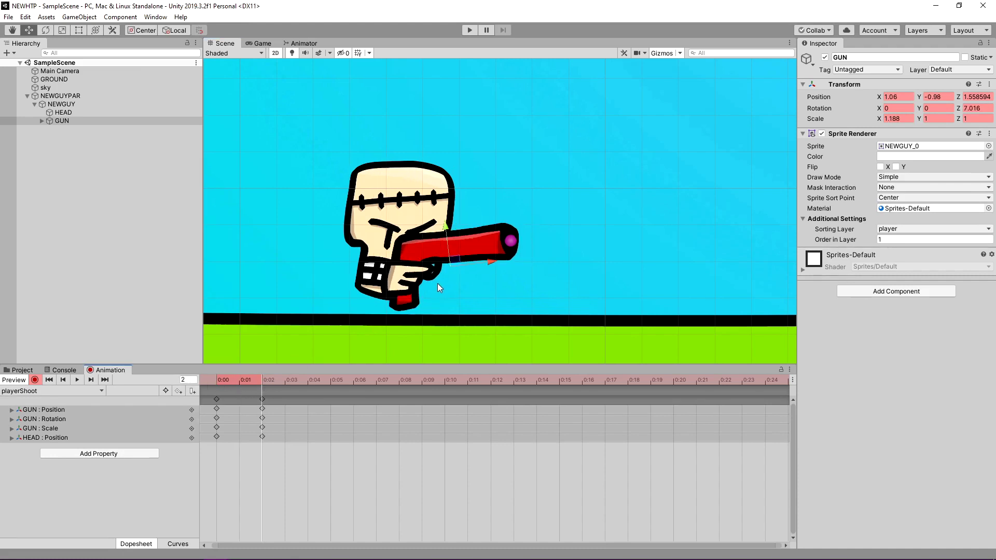
{"action": "left_click_drag", "start_coordinate": [455, 264], "coordinate": [450, 253]}
{"action": "key", "text": "e"}
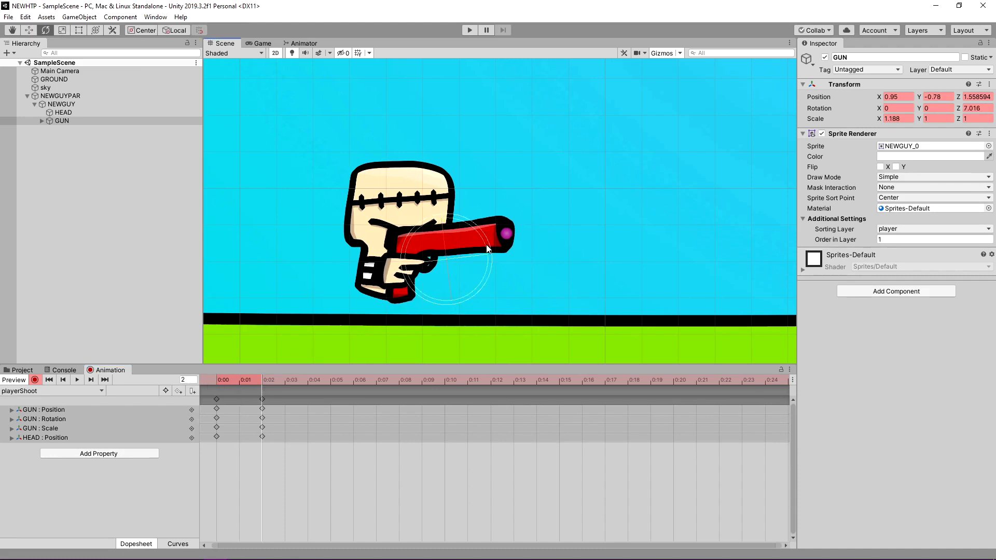
Step: Copy the frame 0 resting-pose keys to frame 10 and play back the shooting animation
{"action": "left_click_drag", "start_coordinate": [244, 379], "coordinate": [269, 378]}
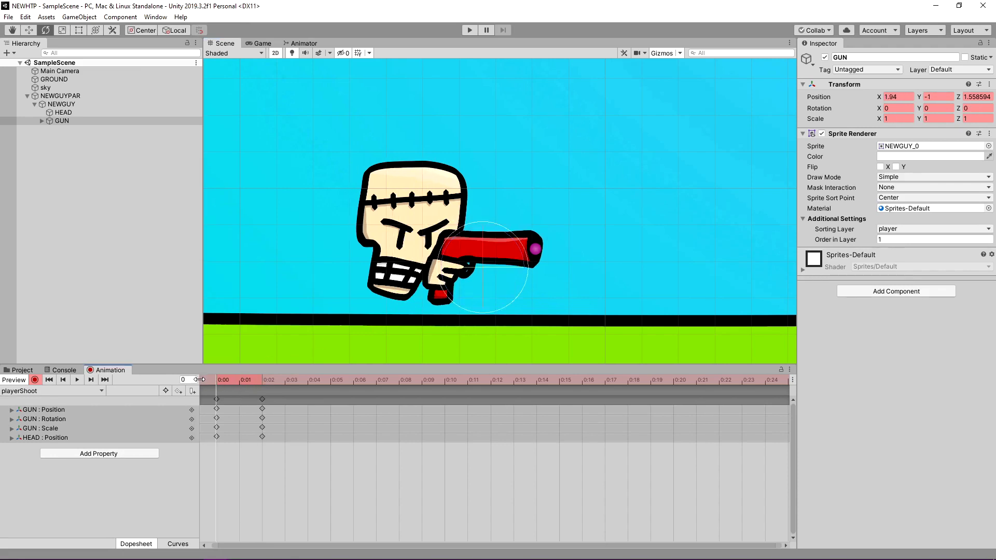
{"action": "left_click", "coordinate": [217, 400]}
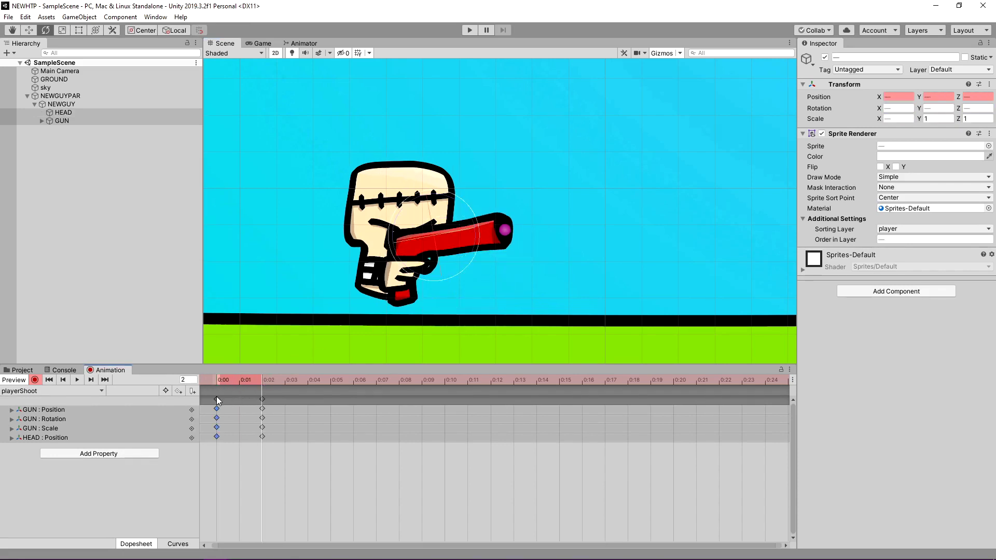
{"action": "left_click", "coordinate": [440, 378]}
{"action": "key", "text": "ctrl+v"}
{"action": "left_click_drag", "start_coordinate": [440, 378], "coordinate": [212, 386]}
{"action": "left_click", "coordinate": [73, 380]}
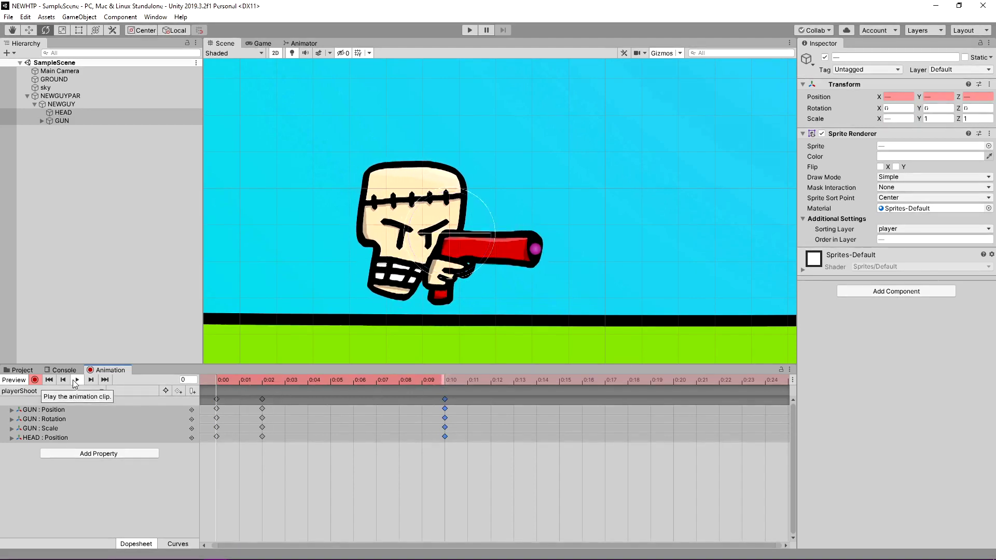
{"action": "left_click", "coordinate": [303, 43]}
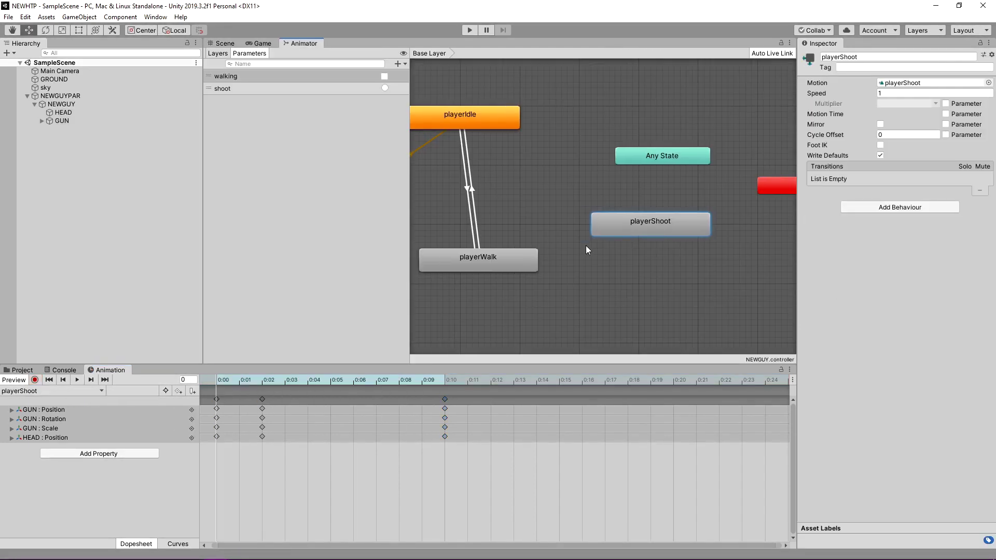
Step: Replace the old shoot bool parameter with a new shoot trigger
{"action": "left_click", "coordinate": [612, 229]}
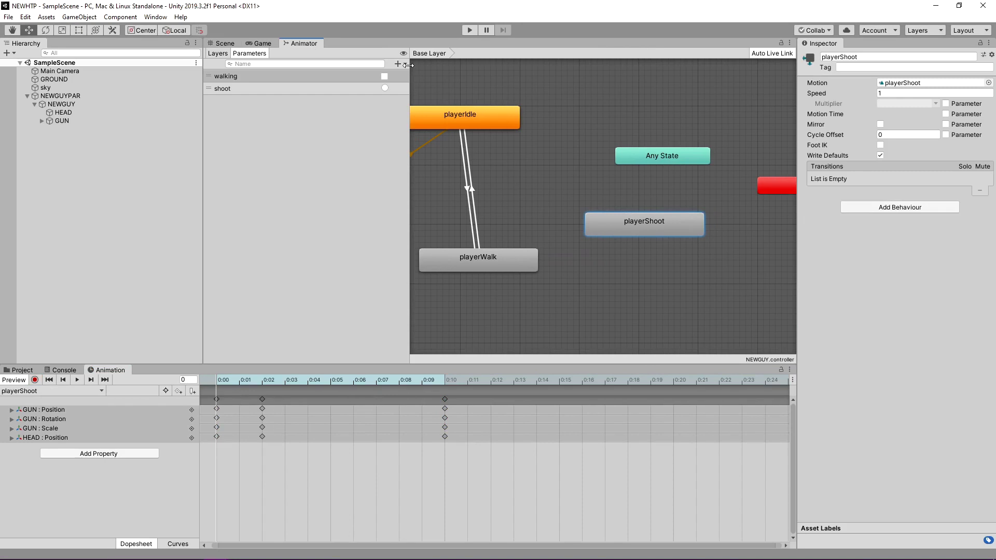
{"action": "left_click", "coordinate": [349, 88]}
{"action": "key", "text": "Delete"}
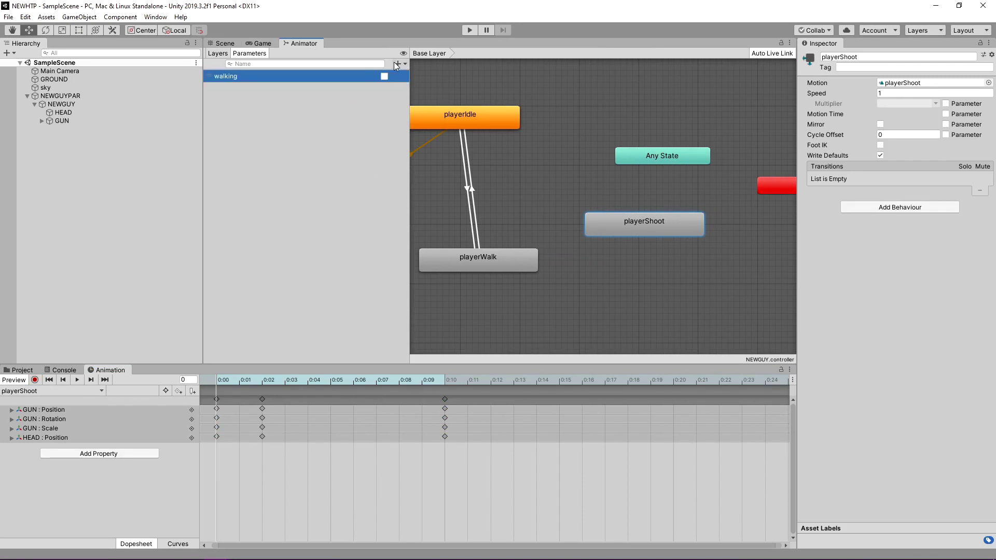
{"action": "left_click", "coordinate": [396, 63]}
{"action": "left_click", "coordinate": [419, 110]}
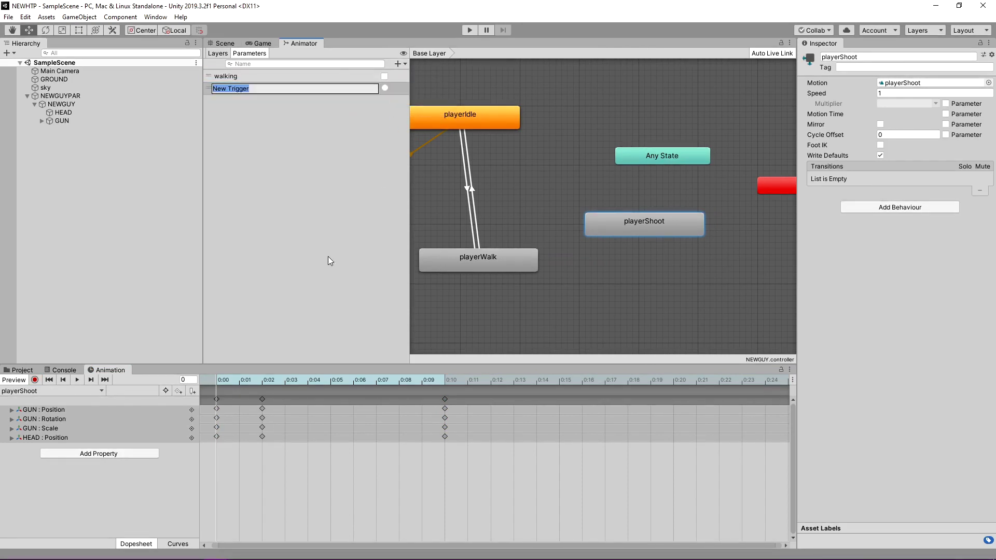
Step: Add an Any State to playerShoot transition conditioned on shoot, with near-instant timing
{"action": "right_click", "coordinate": [675, 158]}
{"action": "left_click", "coordinate": [656, 189]}
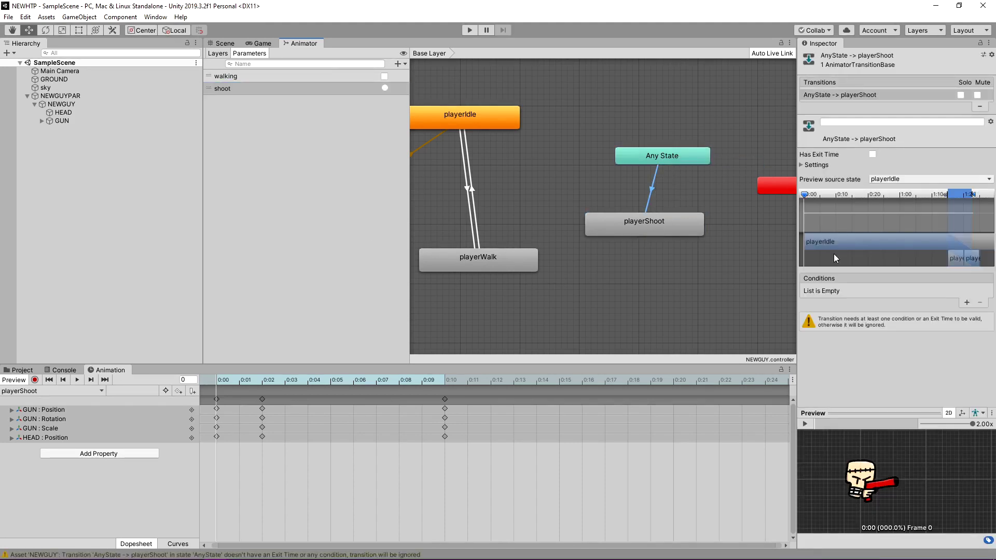
{"action": "left_click", "coordinate": [967, 302]}
{"action": "left_click", "coordinate": [853, 291]}
{"action": "left_click", "coordinate": [844, 335]}
{"action": "left_click_drag", "start_coordinate": [945, 199], "coordinate": [738, 211]}
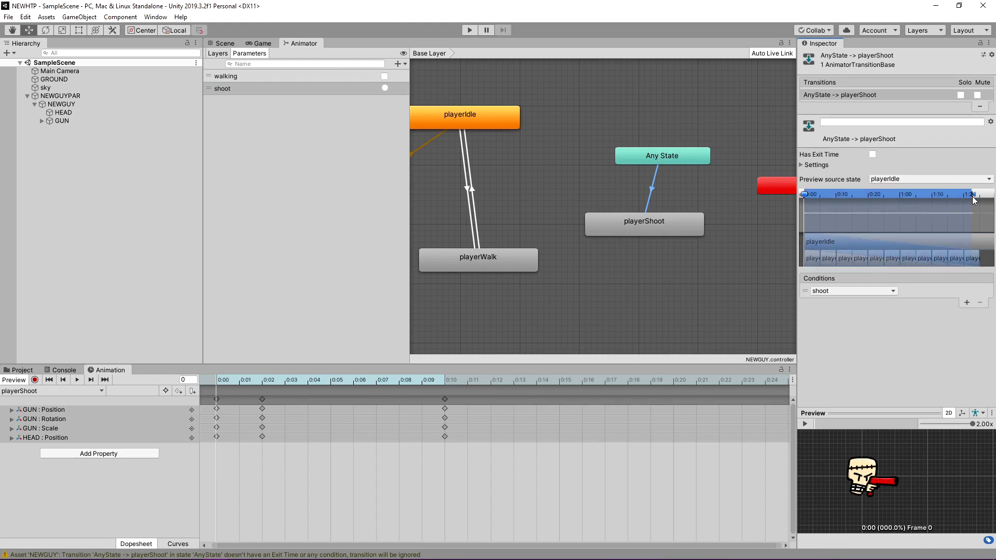
{"action": "left_click_drag", "start_coordinate": [974, 201], "coordinate": [784, 219]}
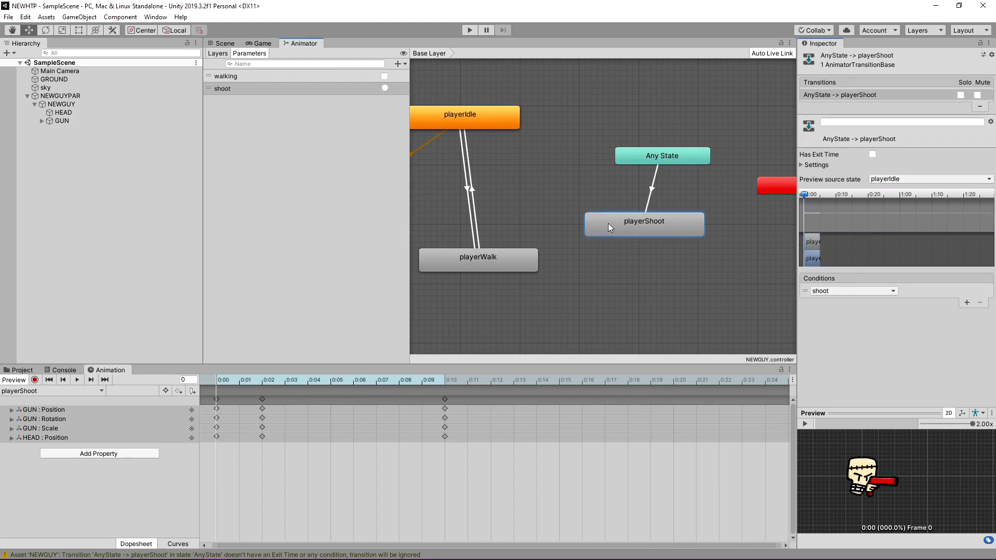
Step: Add a transition from playerShoot back to playerIdle
{"action": "right_click", "coordinate": [609, 227]}
{"action": "left_click", "coordinate": [496, 122]}
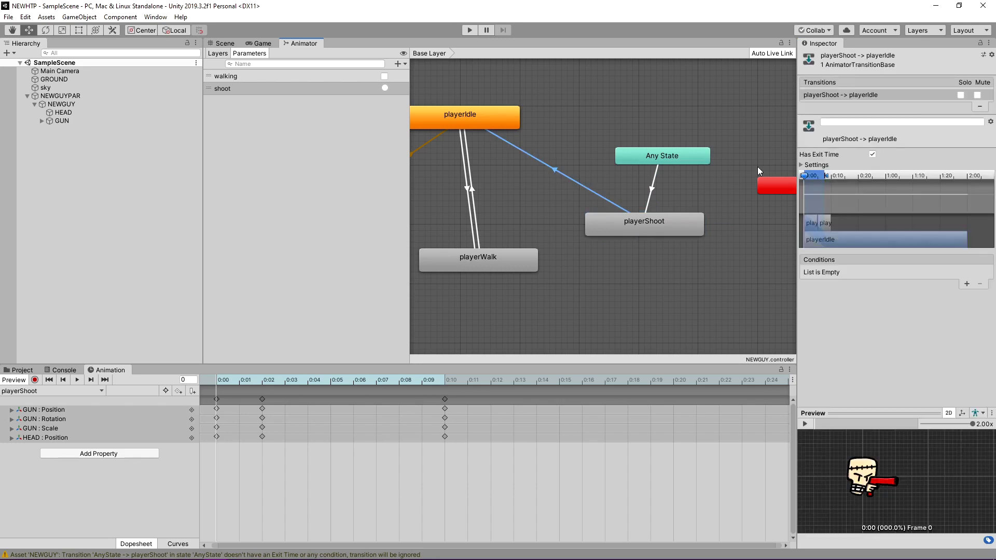
{"action": "double_click", "coordinate": [644, 226]}
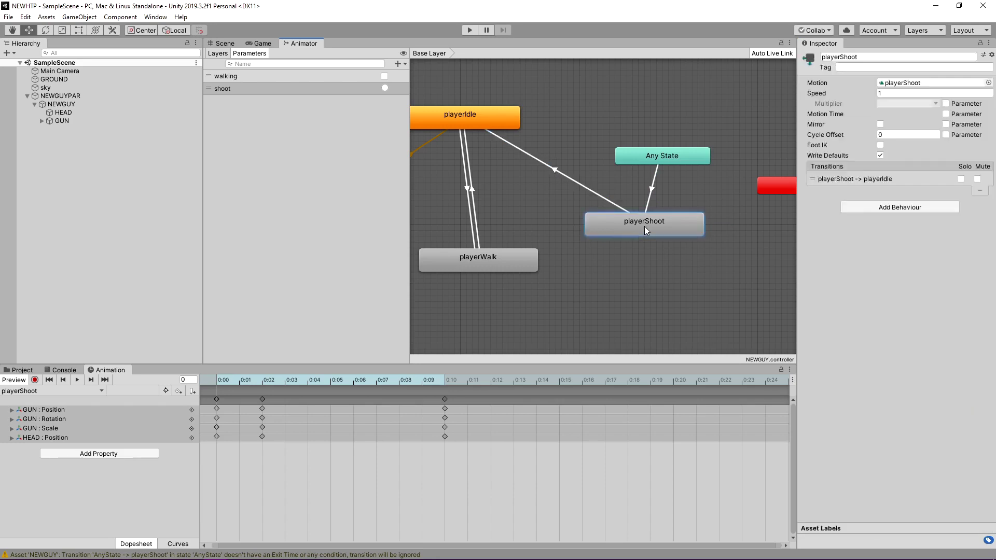
{"action": "left_click", "coordinate": [557, 172]}
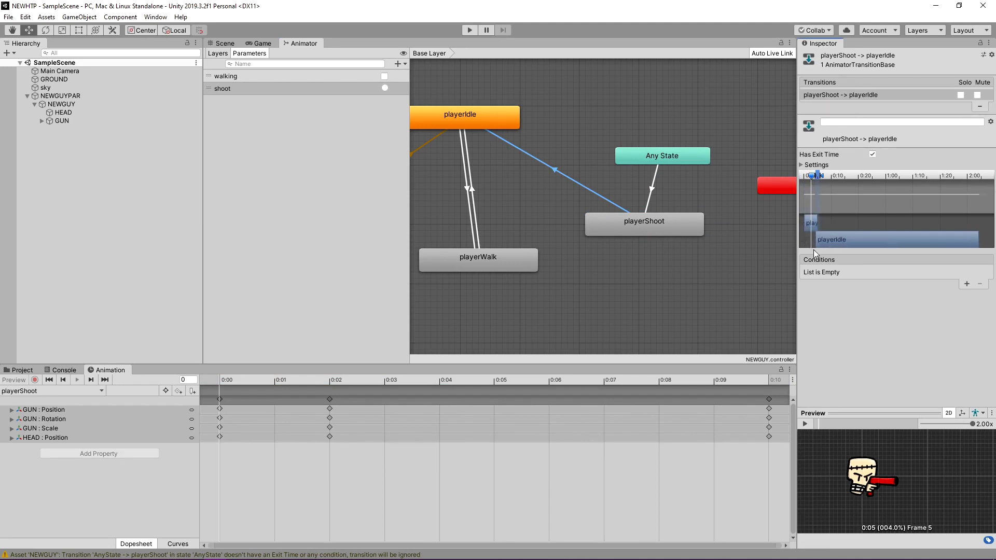
Step: Add a playerShoot to playerWalk transition with a shortened blend
{"action": "left_click", "coordinate": [614, 226]}
{"action": "right_click", "coordinate": [614, 225]}
{"action": "left_click", "coordinate": [638, 231]}
{"action": "left_click", "coordinate": [529, 256]}
{"action": "left_click", "coordinate": [817, 204]}
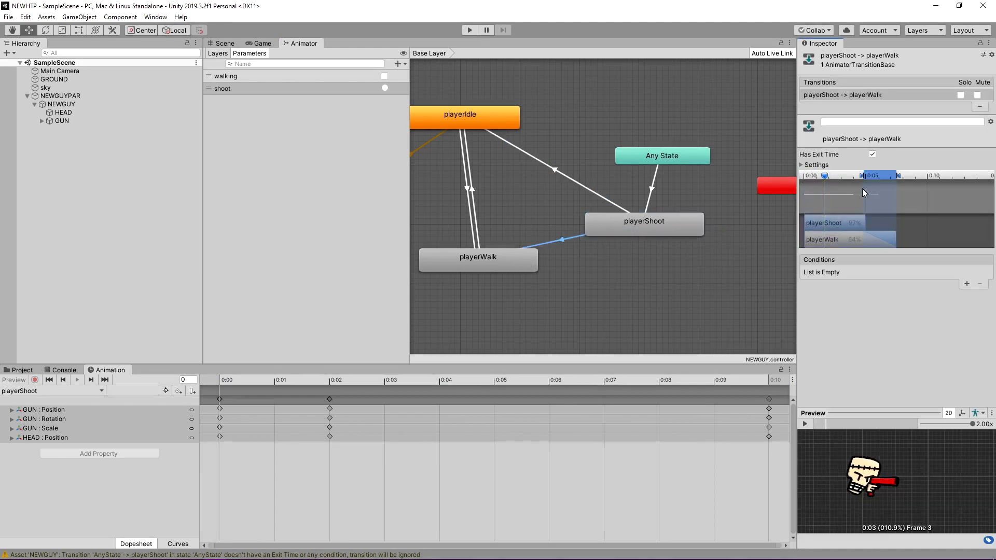
{"action": "left_click_drag", "start_coordinate": [898, 175], "coordinate": [875, 176]}
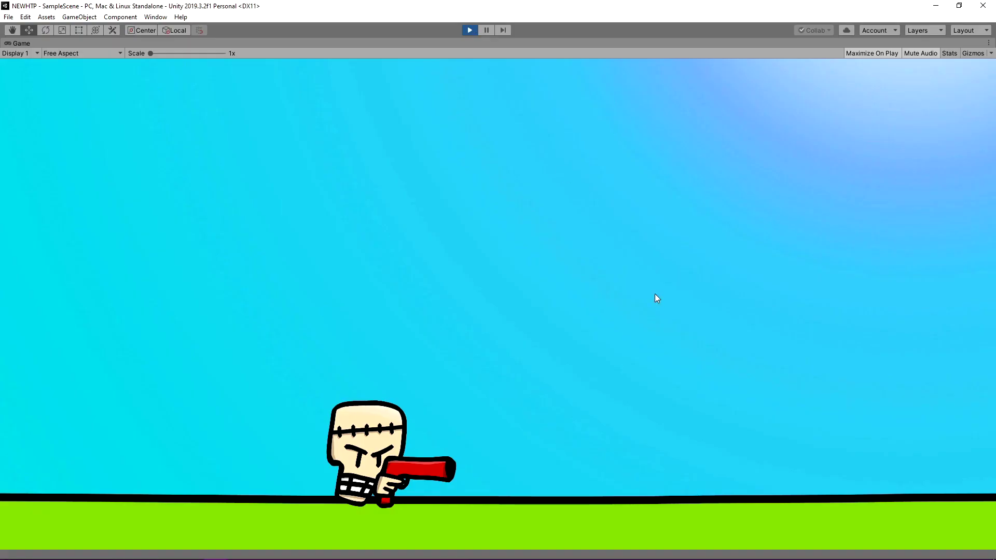
Step: Walk left and right firing bullets to check the recoil animation, then exit play mode with Ctrl+P
{"action": "key", "text": "space"}
{"action": "key", "text": "space"}
{"action": "key", "text": "Right"}
{"action": "key", "text": "Left"}
{"action": "key", "text": "space"}
{"action": "key", "text": "Right"}
{"action": "key", "text": "Right"}
{"action": "key", "text": "space"}
{"action": "key", "text": "Left"}
{"action": "key", "text": "space"}
{"action": "key", "text": "Right"}
{"action": "key", "text": "space"}
{"action": "key", "text": "Left"}
{"action": "key", "text": "space"}
{"action": "key", "text": "Right"}
{"action": "key", "text": "space"}
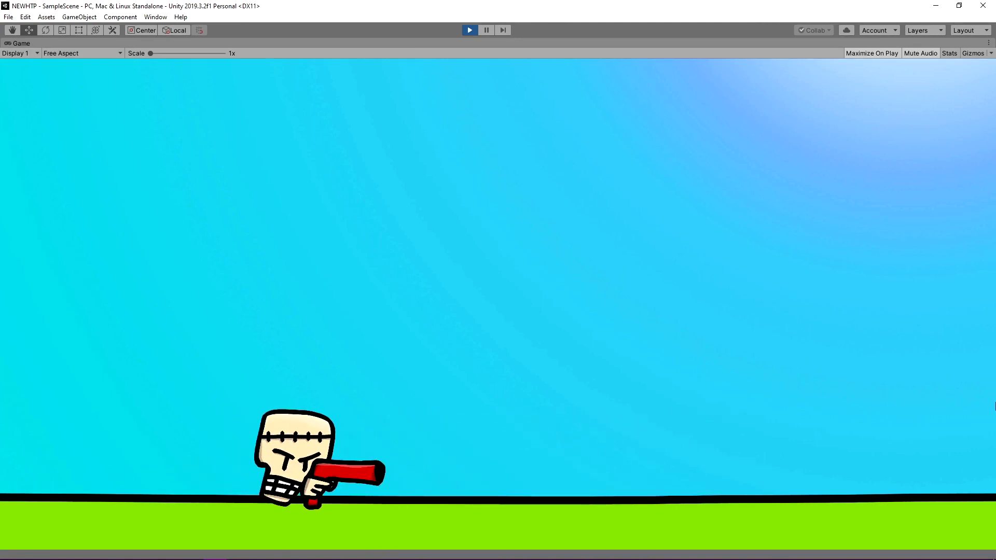
{"action": "key", "text": "ctrl+p"}
{"action": "right_click", "coordinate": [74, 193]}
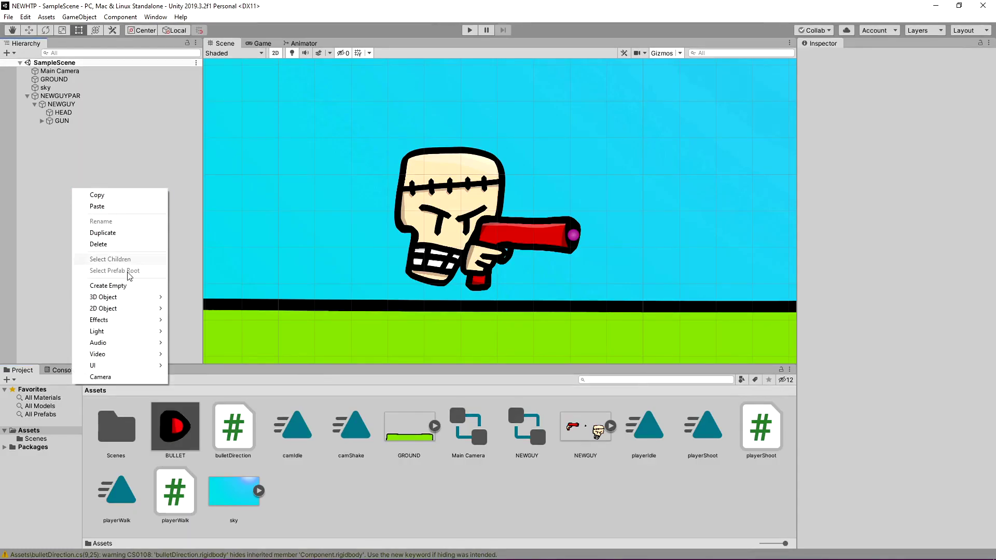
Step: Add a Particle System, move it to the right and centre the view on it
{"action": "mouse_move", "coordinate": [136, 321]}
{"action": "left_click", "coordinate": [202, 319]}
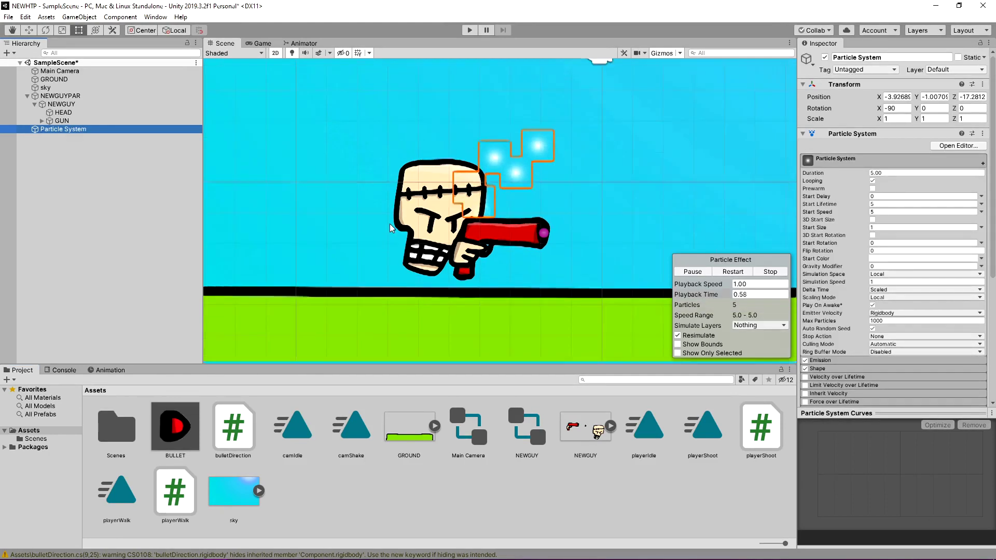
{"action": "scroll", "coordinate": [432, 232], "scroll_direction": "down", "scroll_amount": 1}
{"action": "key", "text": "w"}
{"action": "mouse_move", "coordinate": [434, 228]}
{"action": "left_mouse_down"}
{"action": "mouse_move", "coordinate": [671, 204]}
{"action": "mouse_move", "coordinate": [683, 215]}
{"action": "left_mouse_up"}
{"action": "key", "text": "f"}
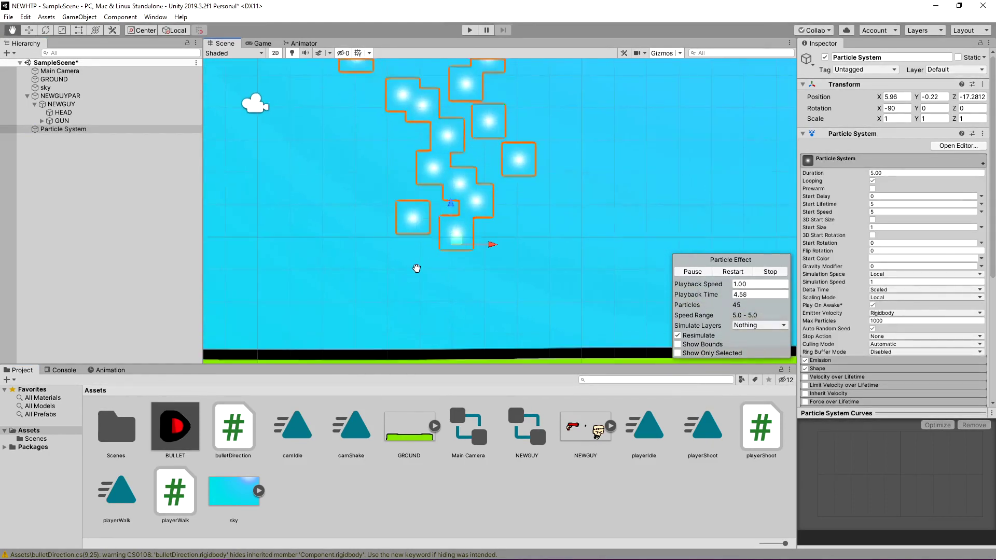
Step: Set the Emission module's Rate over Time to 50
{"action": "left_click", "coordinate": [885, 174]}
{"action": "scroll", "coordinate": [849, 269], "scroll_direction": "down", "scroll_amount": 3}
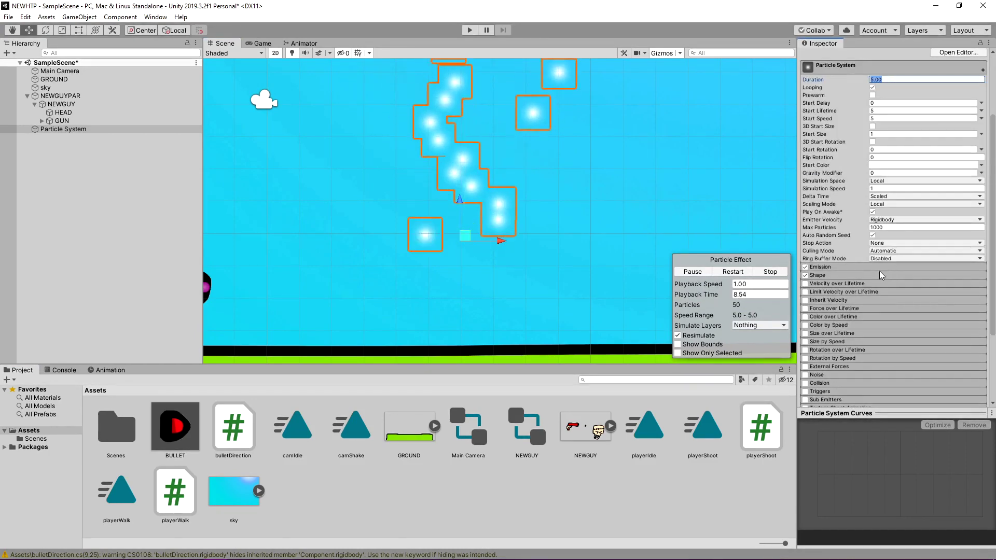
{"action": "left_click", "coordinate": [848, 267]}
{"action": "left_click", "coordinate": [872, 277]}
{"action": "type", "text": "50"}
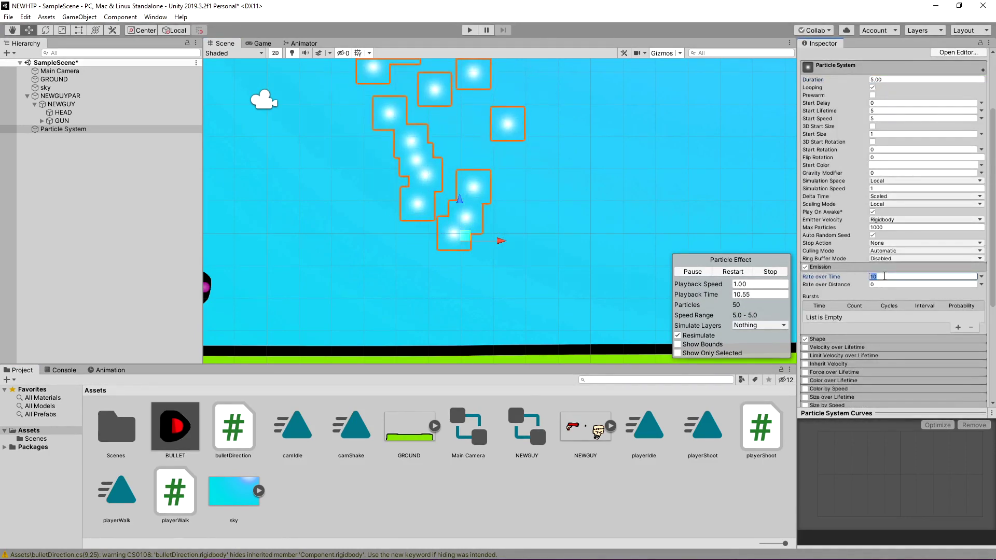
{"action": "left_click", "coordinate": [861, 268]}
Step: Change the emitter shape from Cone to Circle and tilt the system so particles spread across the scene
{"action": "left_click", "coordinate": [872, 276]}
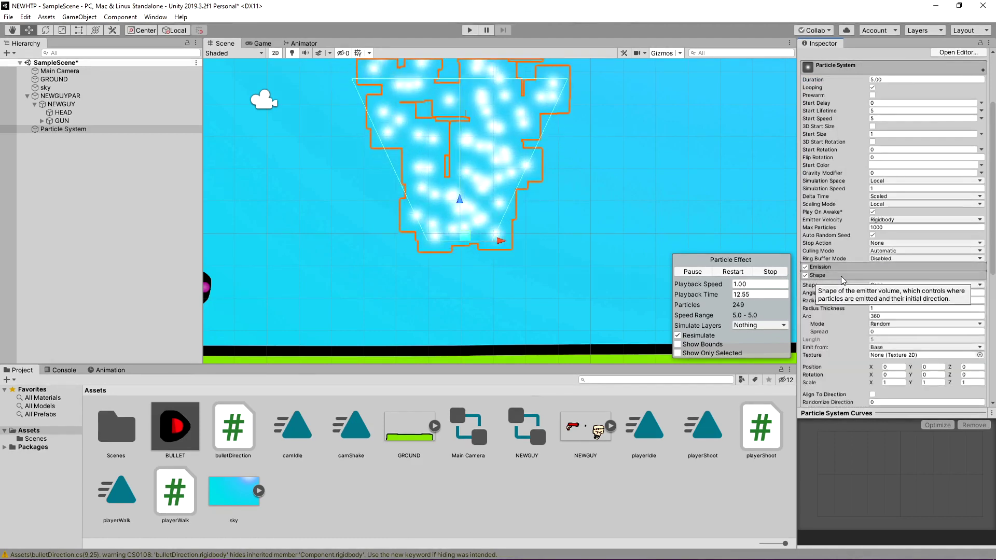
{"action": "left_click", "coordinate": [884, 286]}
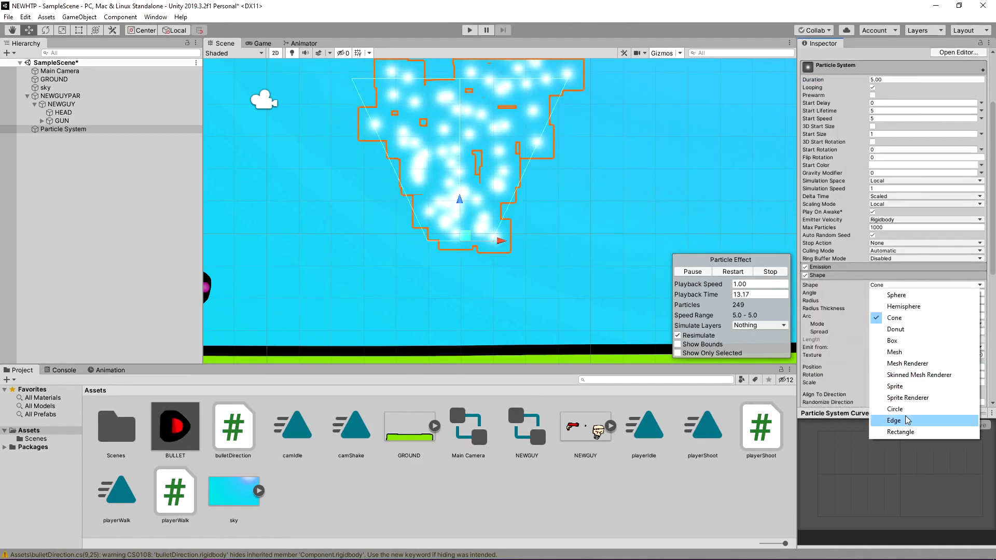
{"action": "left_click", "coordinate": [902, 410]}
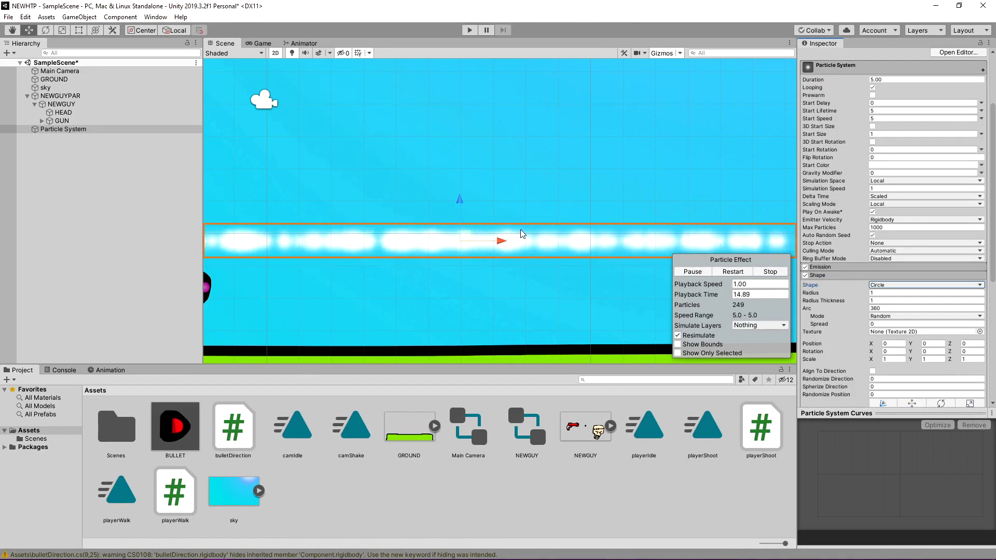
{"action": "key", "text": "e"}
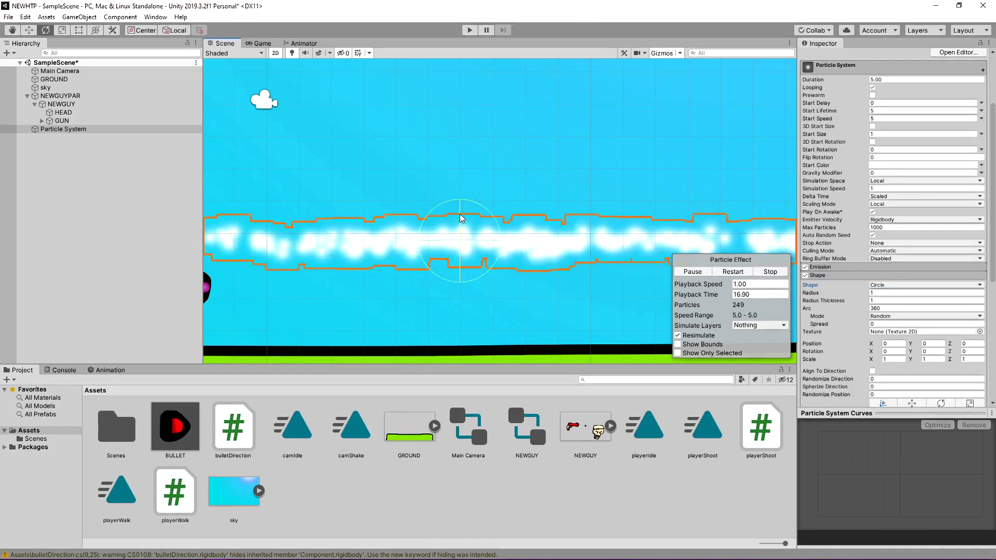
{"action": "left_click_drag", "start_coordinate": [461, 218], "coordinate": [477, 136]}
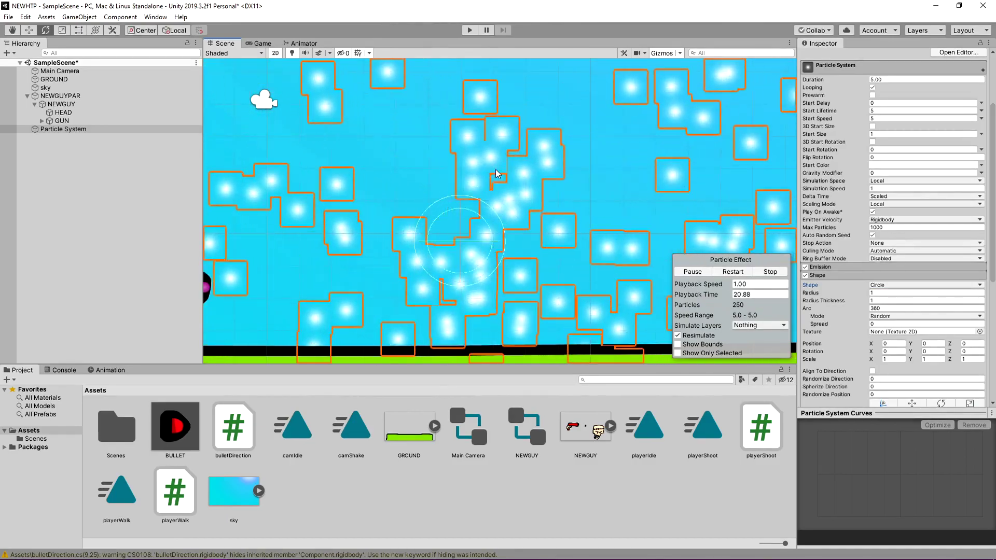
{"action": "scroll", "coordinate": [496, 173], "scroll_direction": "down", "scroll_amount": 3}
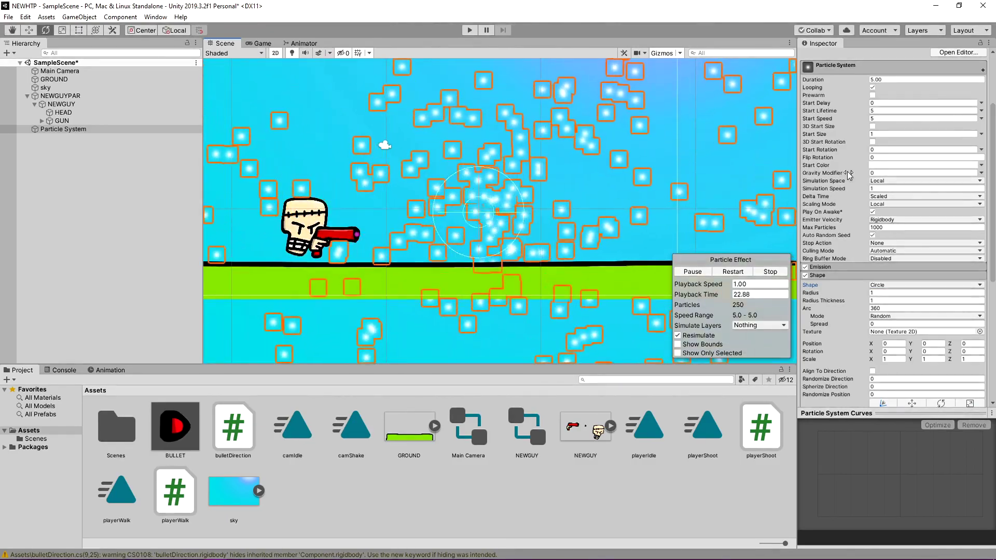
{"action": "scroll", "coordinate": [892, 207], "scroll_direction": "up", "scroll_amount": 3}
Step: Make the particles start yellow and shrink to nothing with Size over Lifetime
{"action": "left_click", "coordinate": [926, 258]}
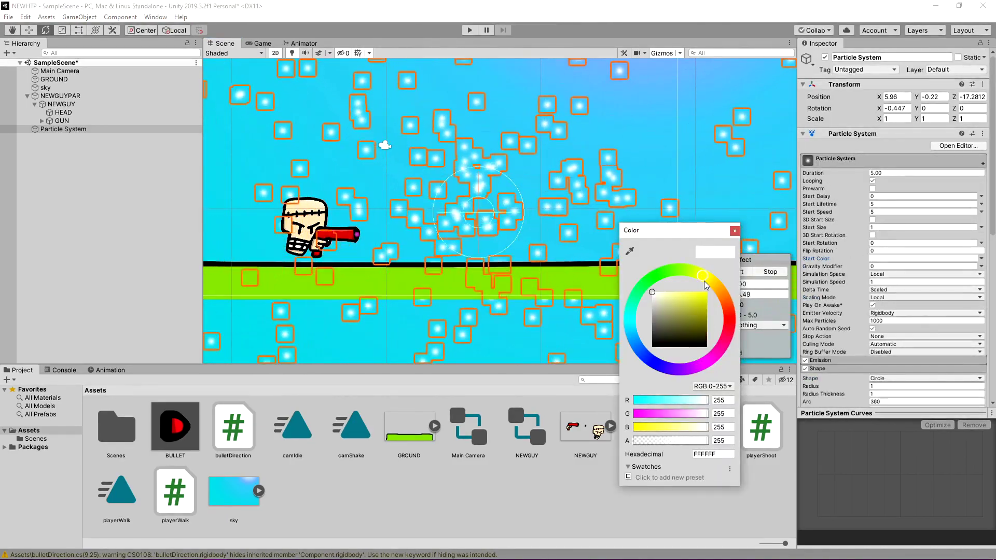
{"action": "left_click", "coordinate": [705, 280]}
{"action": "scroll", "coordinate": [897, 288], "scroll_direction": "down", "scroll_amount": 3}
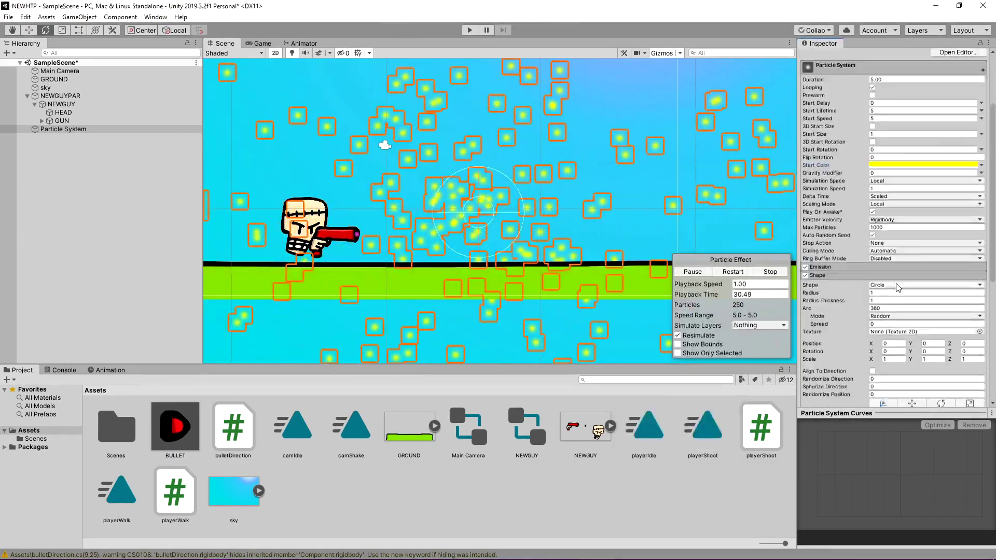
{"action": "scroll", "coordinate": [898, 288], "scroll_direction": "down", "scroll_amount": 3}
{"action": "scroll", "coordinate": [830, 293], "scroll_direction": "down", "scroll_amount": 3}
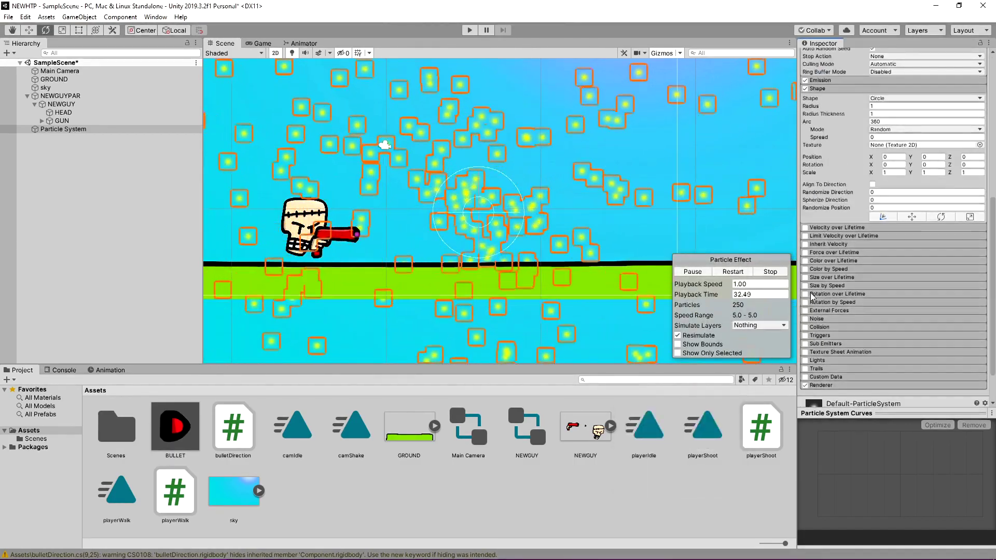
{"action": "left_click", "coordinate": [805, 286]}
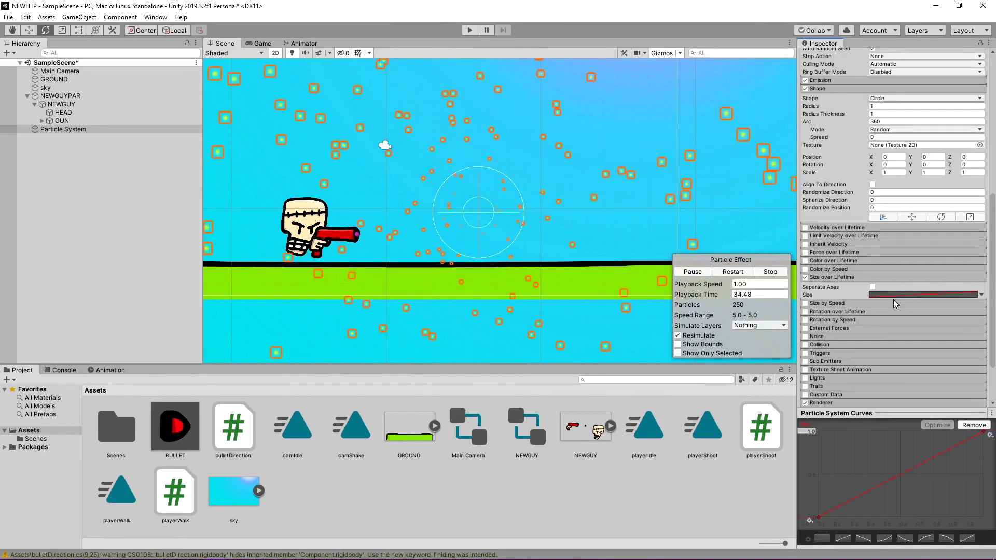
{"action": "left_click", "coordinate": [863, 537]}
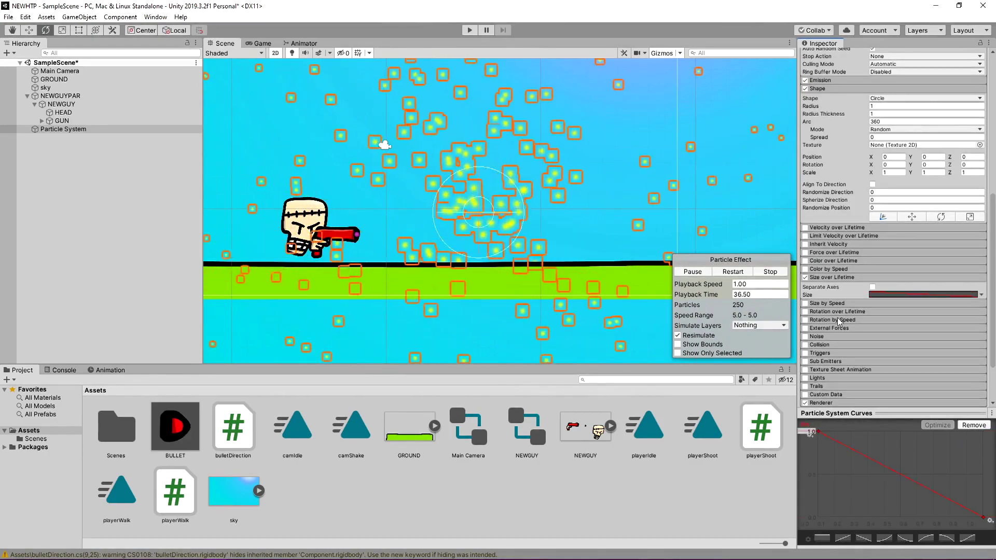
Step: Set Duration 0.2, Start Lifetime 0.5 and Stop Action to Destroy
{"action": "scroll", "coordinate": [886, 177], "scroll_direction": "up", "scroll_amount": 10}
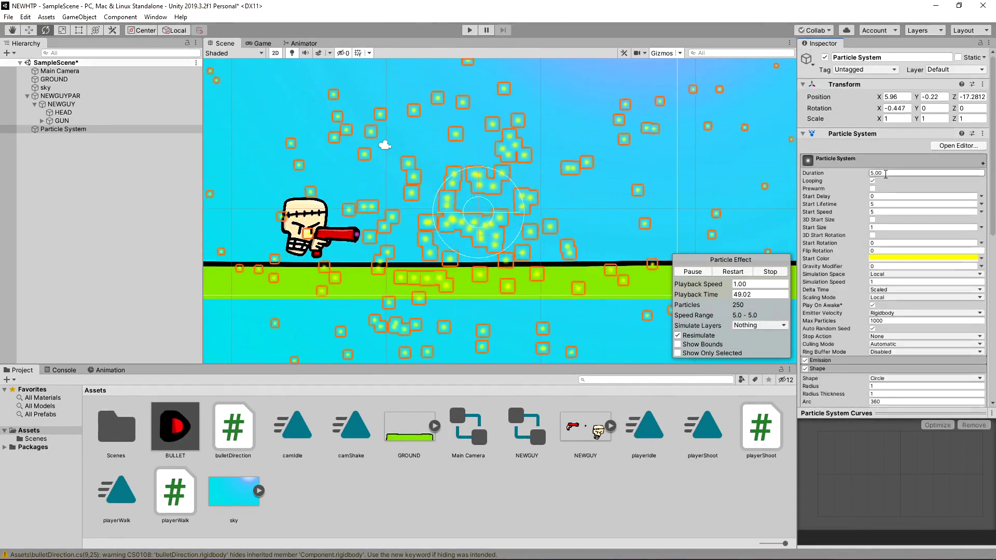
{"action": "left_click", "coordinate": [885, 173]}
{"action": "type", "text": "0.2"}
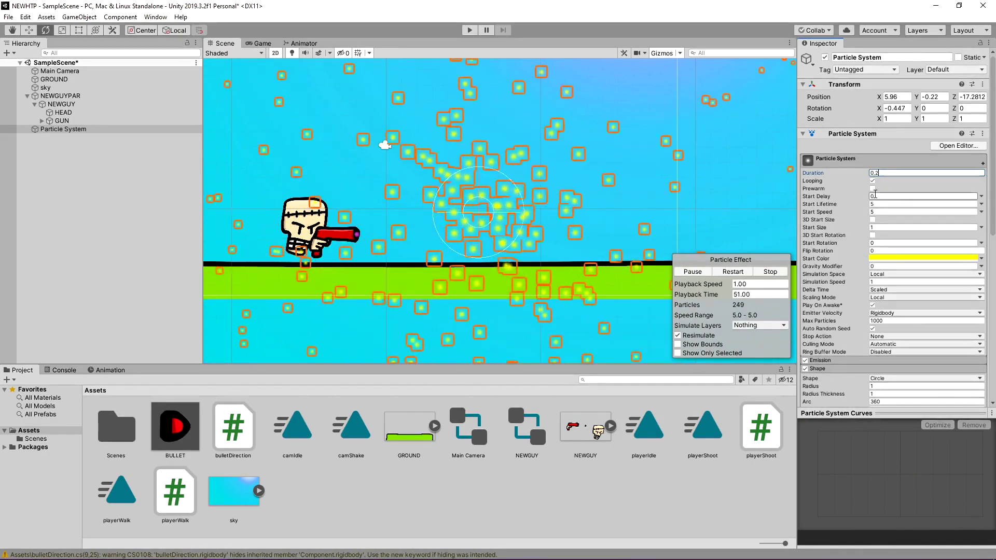
{"action": "left_click", "coordinate": [879, 204]}
{"action": "type", "text": "0.2"}
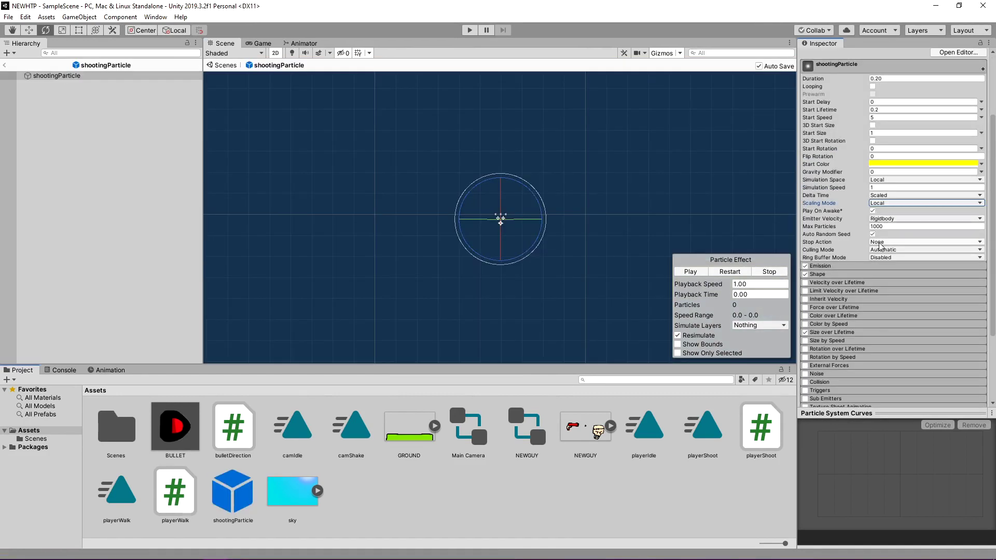
{"action": "left_click", "coordinate": [880, 244]}
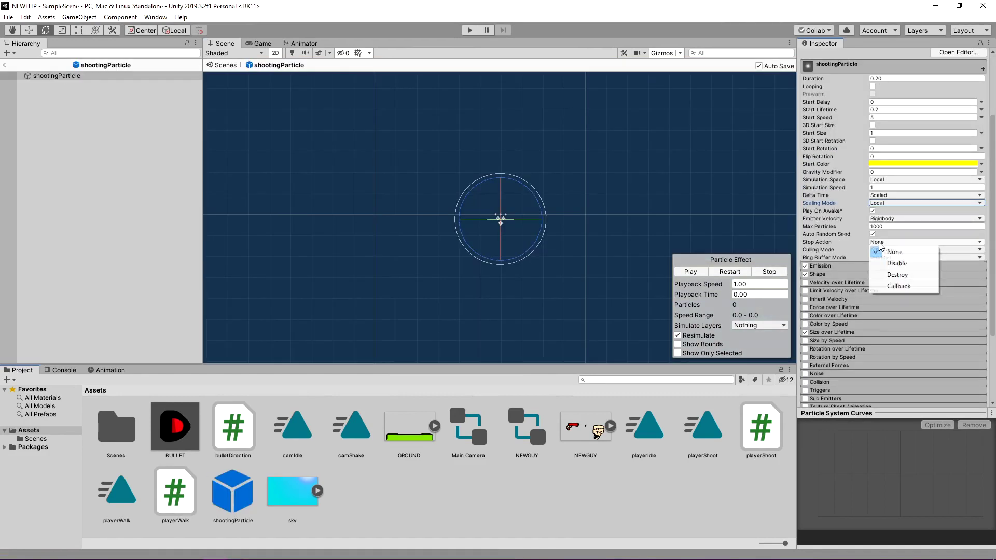
{"action": "left_click", "coordinate": [897, 275]}
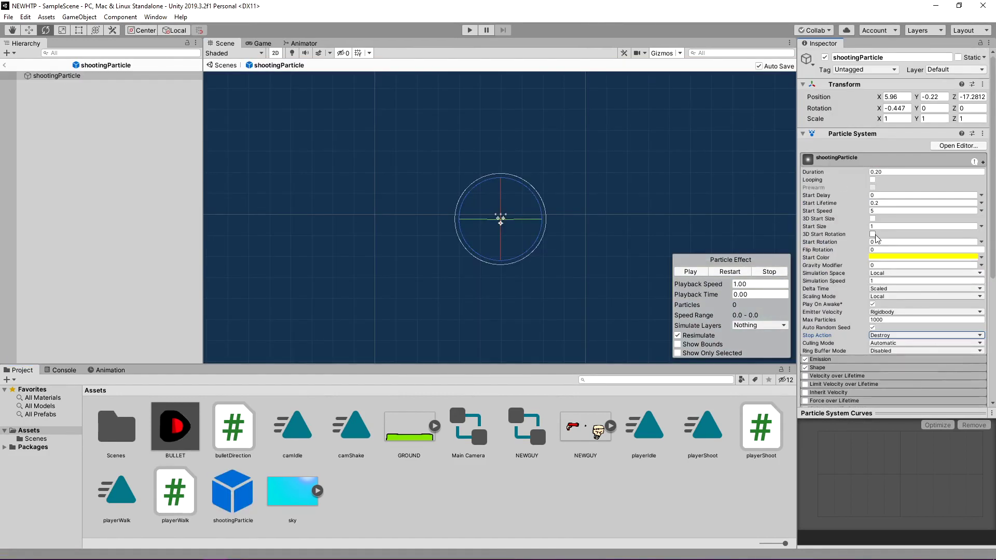
{"action": "left_click", "coordinate": [876, 241]}
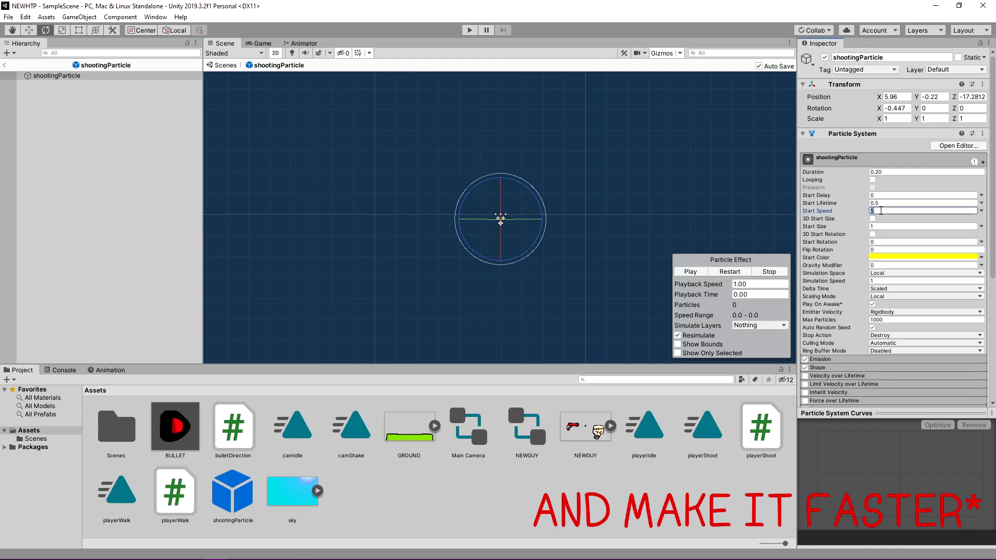
{"action": "left_click", "coordinate": [923, 210]}
{"action": "type", "text": "15"}
Step: Replay the particle burst, then play-test walking and firing to see the muzzle flash
{"action": "left_click", "coordinate": [738, 277]}
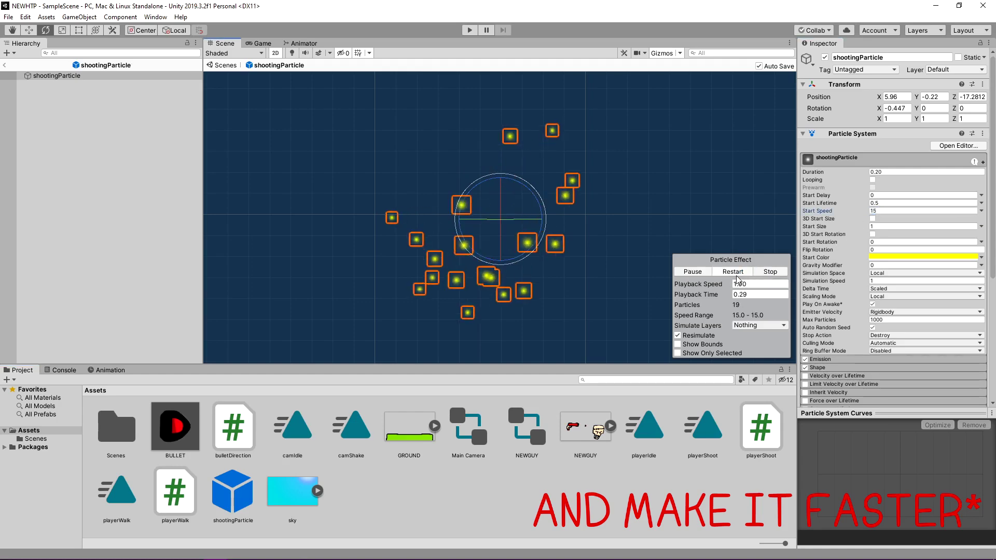
{"action": "key", "text": "ctrl+p"}
{"action": "key", "text": "Right"}
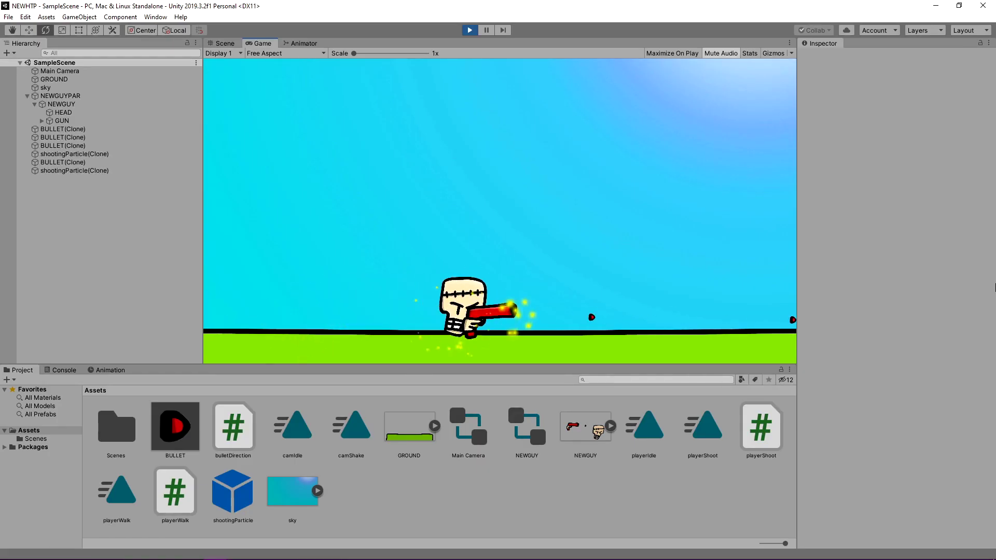
{"action": "key", "text": "Left"}
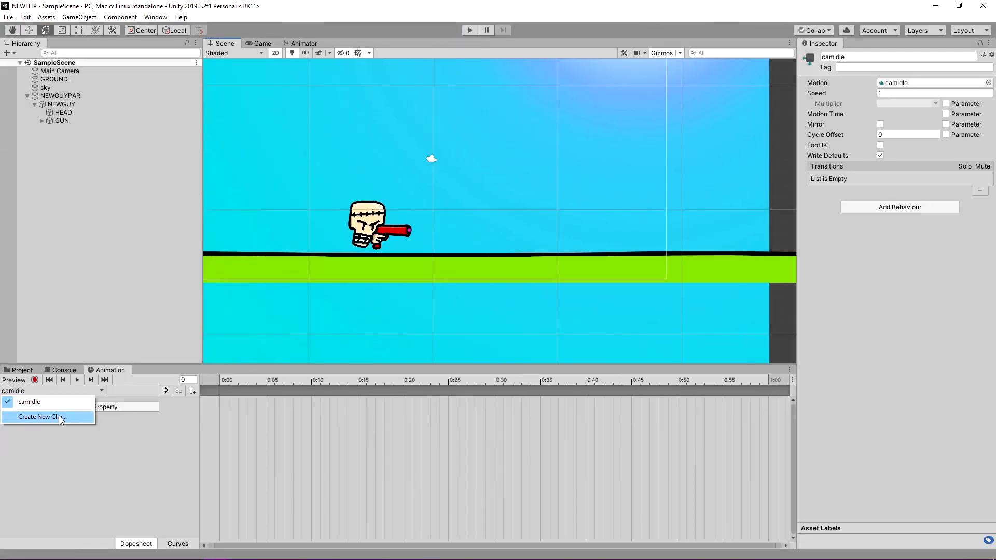
Step: Create a new animation clip named camShake and select the Main Camera
{"action": "left_click", "coordinate": [58, 416]}
{"action": "type", "text": "camShake"}
{"action": "key", "text": "Return"}
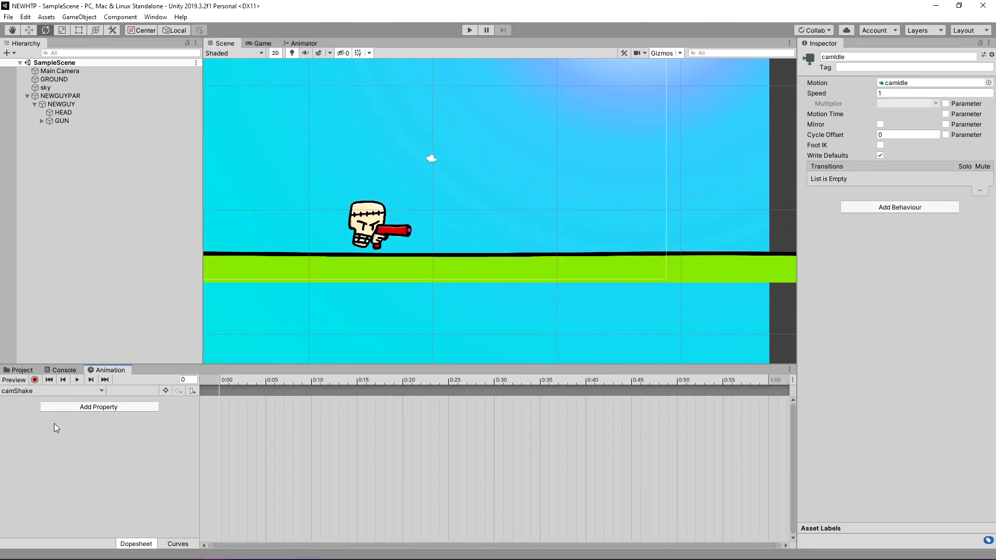
{"action": "middle_click_drag", "start_coordinate": [313, 300], "coordinate": [360, 292]}
{"action": "double_click", "coordinate": [61, 71]}
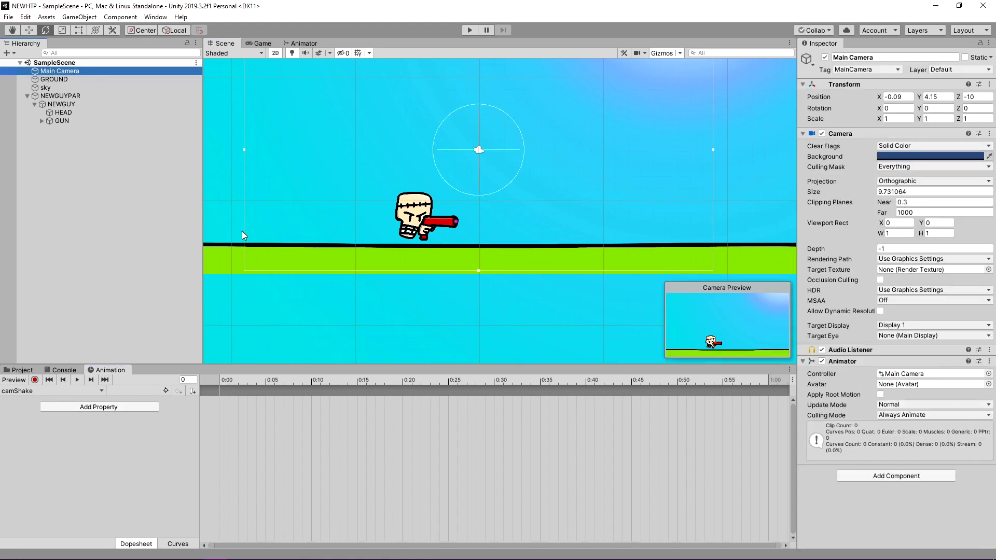
Step: Record small Main Camera position offsets on frames 1–5, returning to start at frame 5, and preview
{"action": "left_click", "coordinate": [34, 380]}
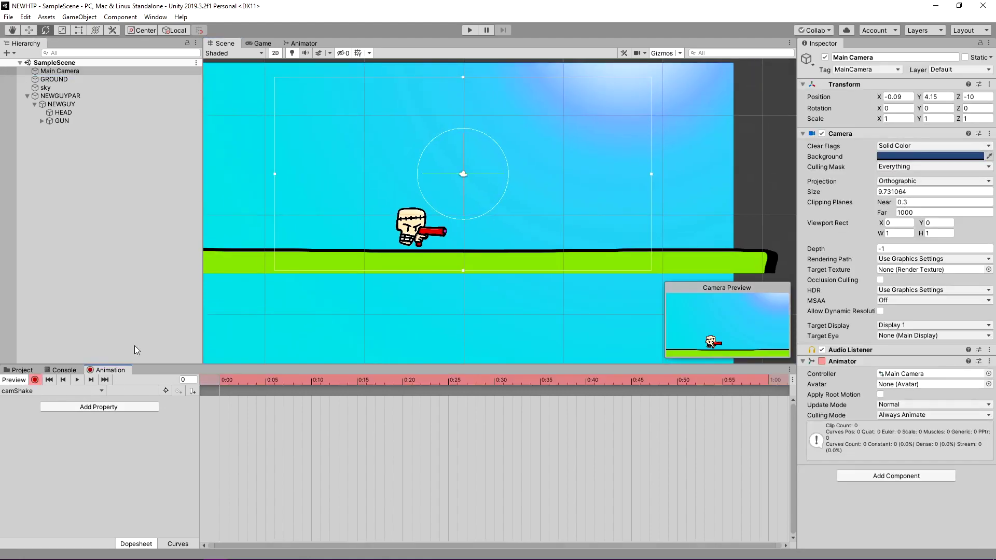
{"action": "left_click", "coordinate": [229, 381]}
{"action": "key", "text": "w"}
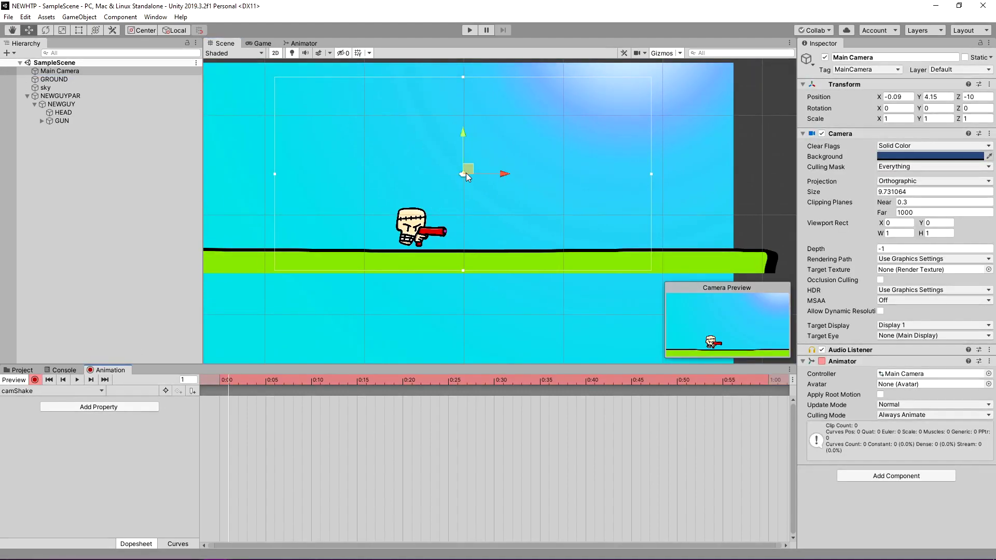
{"action": "left_click_drag", "start_coordinate": [466, 174], "coordinate": [466, 173]}
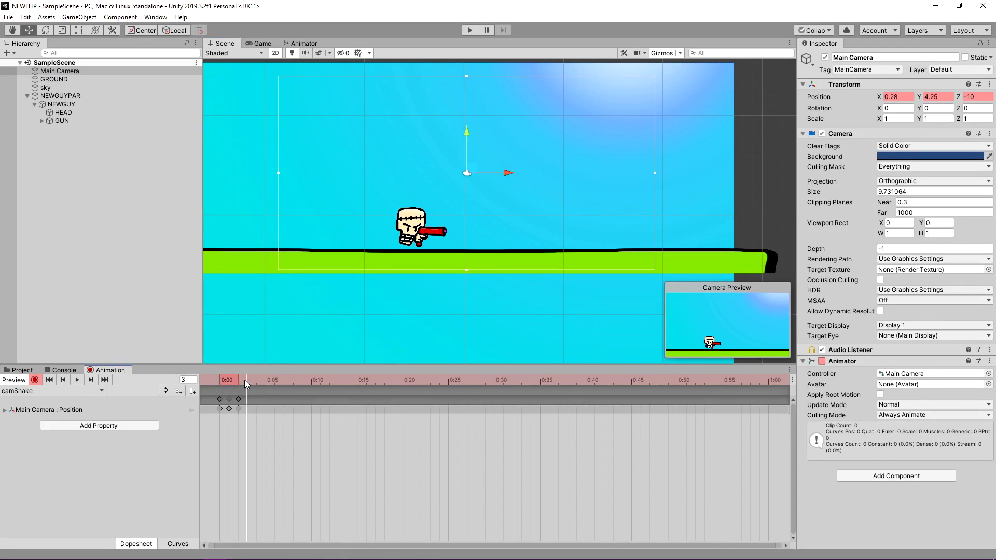
{"action": "left_click_drag", "start_coordinate": [470, 179], "coordinate": [464, 182]}
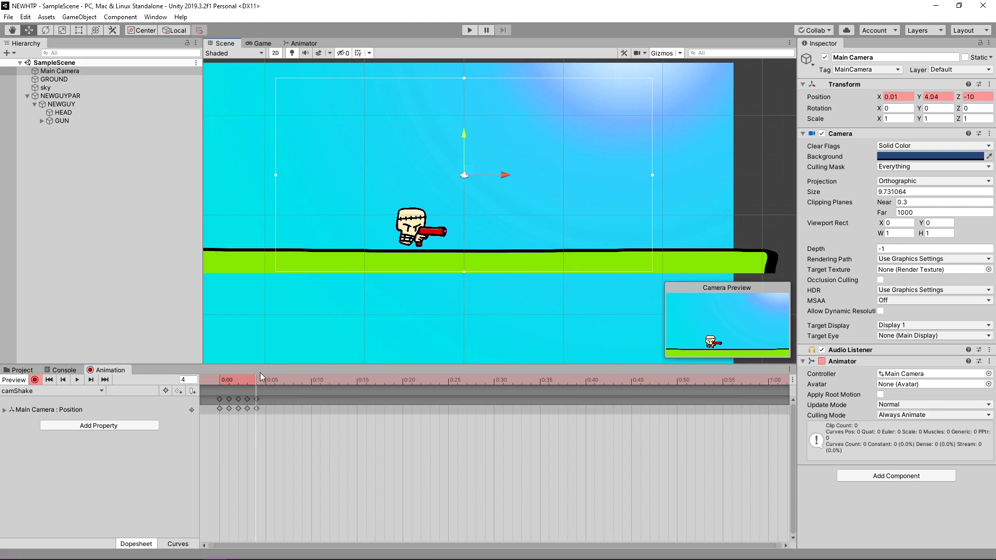
{"action": "left_click", "coordinate": [261, 381]}
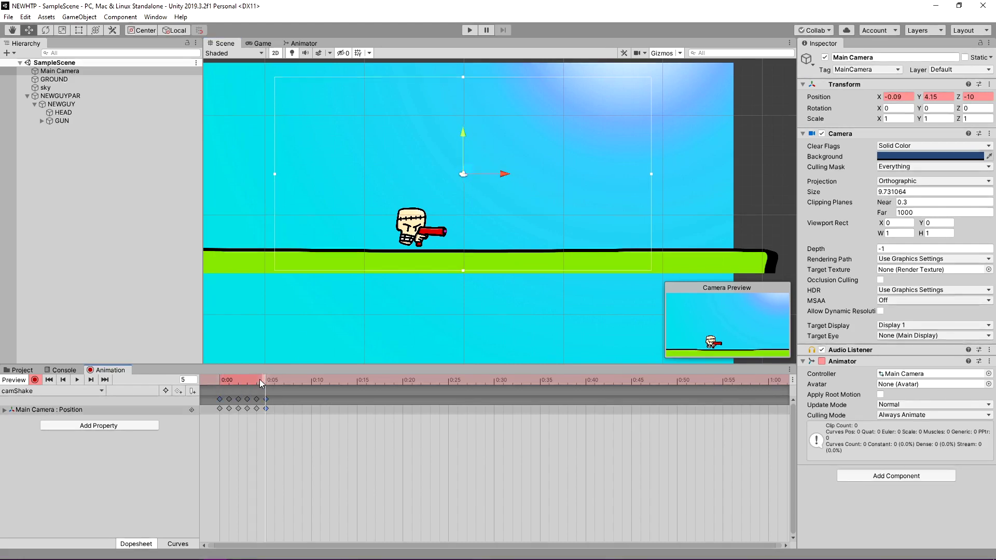
{"action": "left_click", "coordinate": [78, 380]}
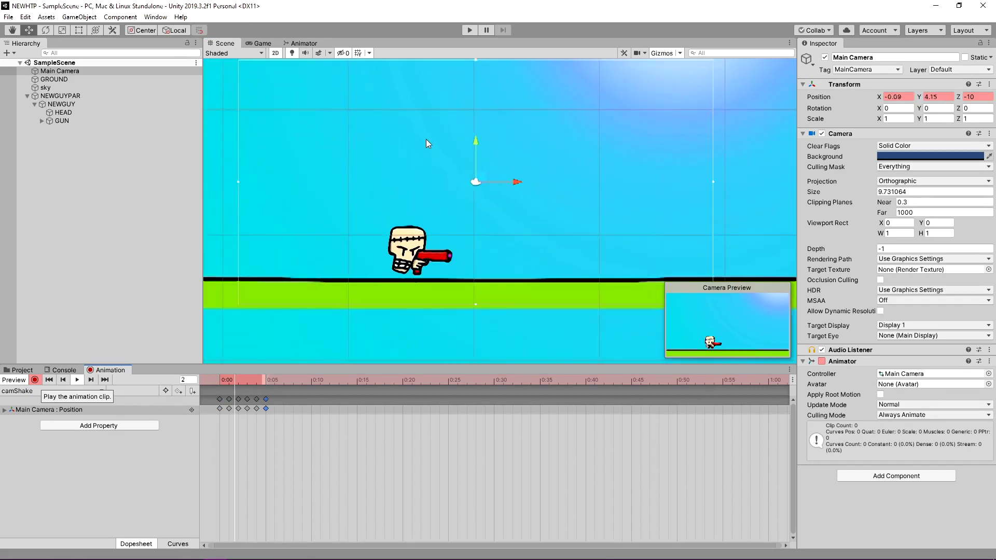
{"action": "left_click", "coordinate": [35, 381]}
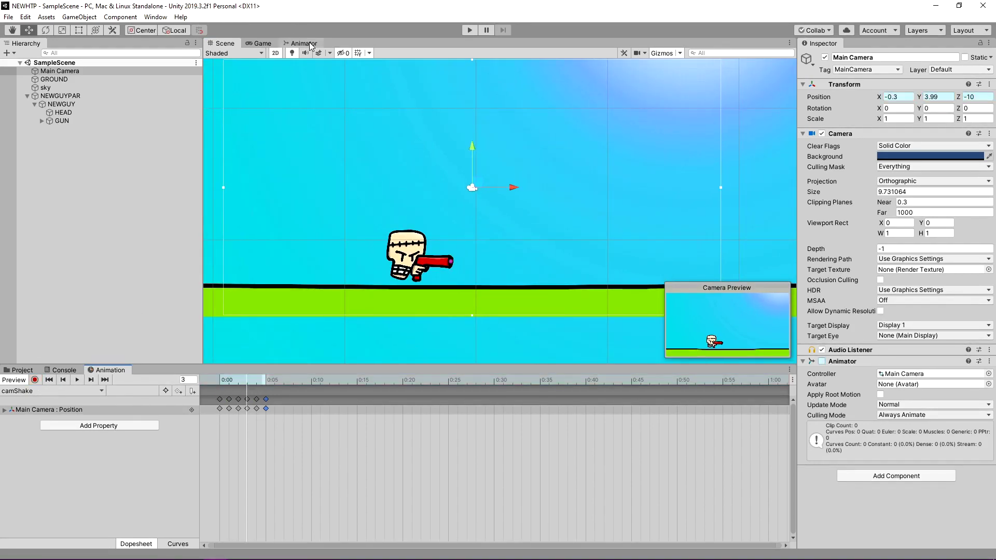
Step: Place camIdle below camShake and add a 'shake' trigger parameter
{"action": "left_click", "coordinate": [301, 43]}
{"action": "left_click_drag", "start_coordinate": [582, 173], "coordinate": [561, 291]}
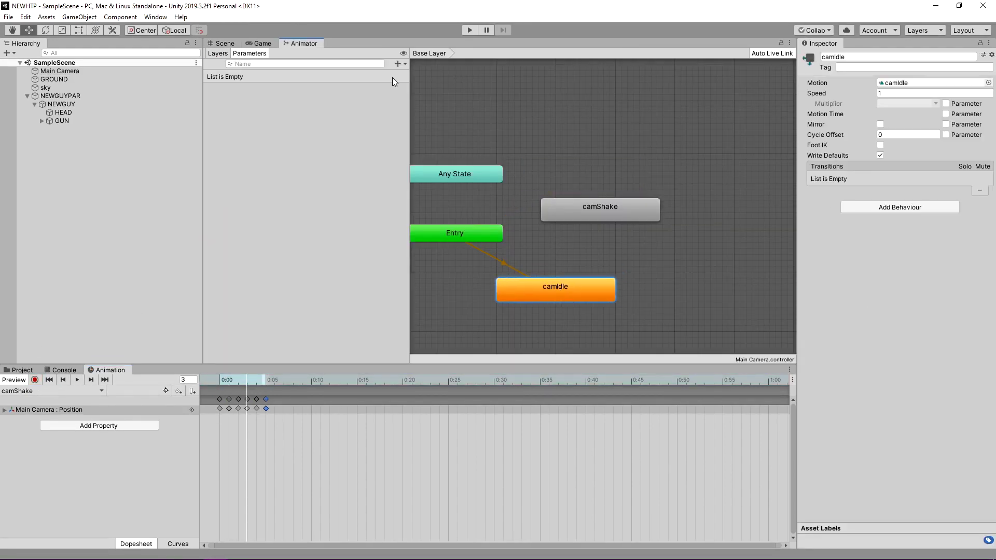
{"action": "left_click", "coordinate": [415, 110]}
{"action": "type", "text": "shake"}
{"action": "key", "text": "Return"}
Step: Create a transition from camIdle to camShake
{"action": "right_click", "coordinate": [523, 283]}
{"action": "left_click", "coordinate": [539, 289]}
{"action": "left_click", "coordinate": [608, 211]}
{"action": "double_click", "coordinate": [608, 210]}
{"action": "left_click", "coordinate": [588, 251]}
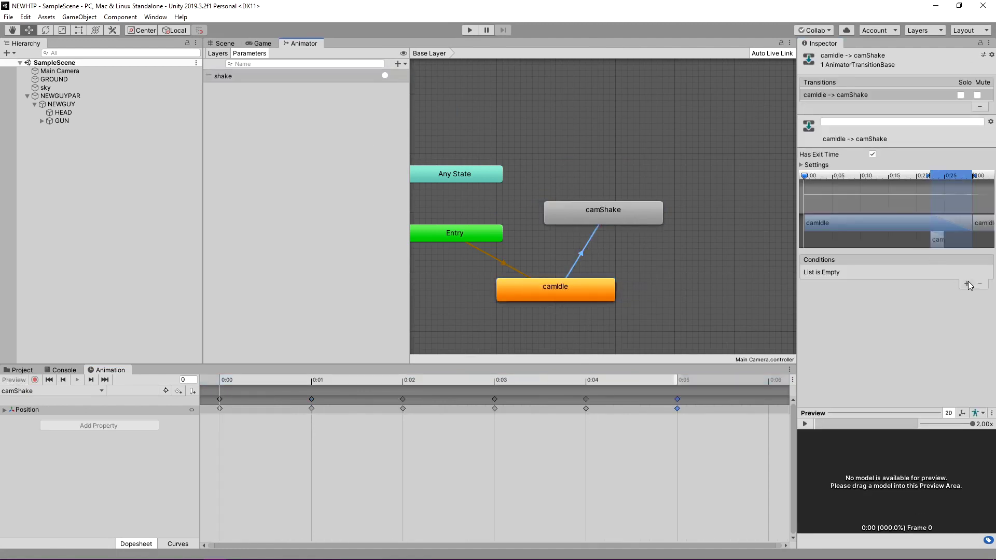
Step: Add a camShake → camIdle transition with Has Exit Time on and no conditions, then run the game
{"action": "right_click", "coordinate": [637, 205]}
{"action": "left_click", "coordinate": [654, 210]}
{"action": "left_click", "coordinate": [568, 284]}
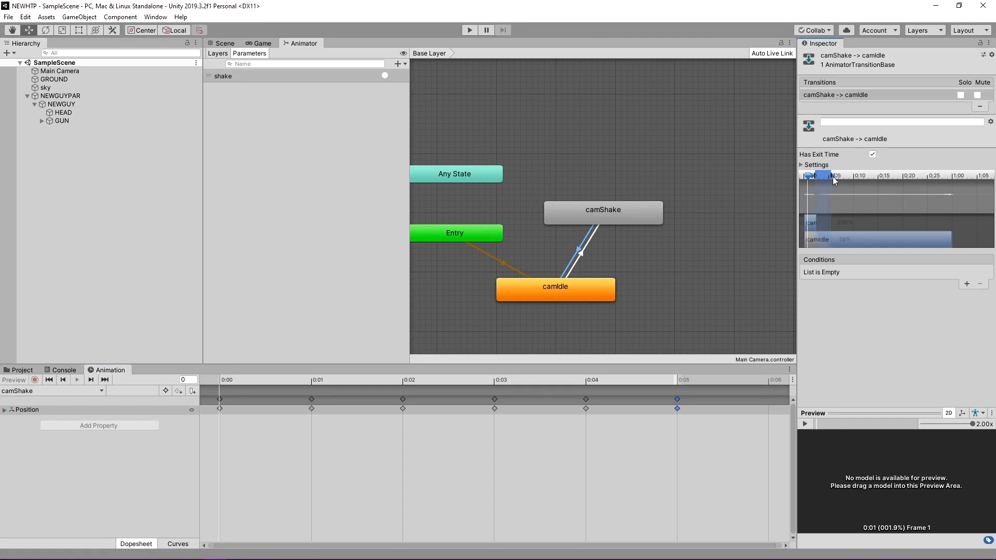
{"action": "key", "text": "ctrl+p"}
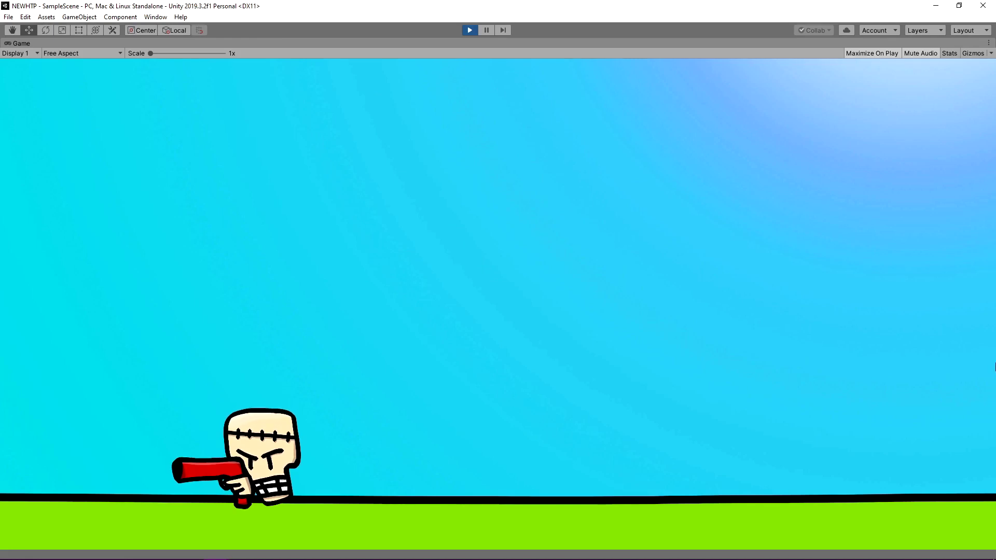
Step: Run the skull character left and right, firing each way to watch the yellow particles and shake
{"action": "key", "text": "Left"}
{"action": "key", "text": "Right"}
{"action": "key", "text": "Left"}
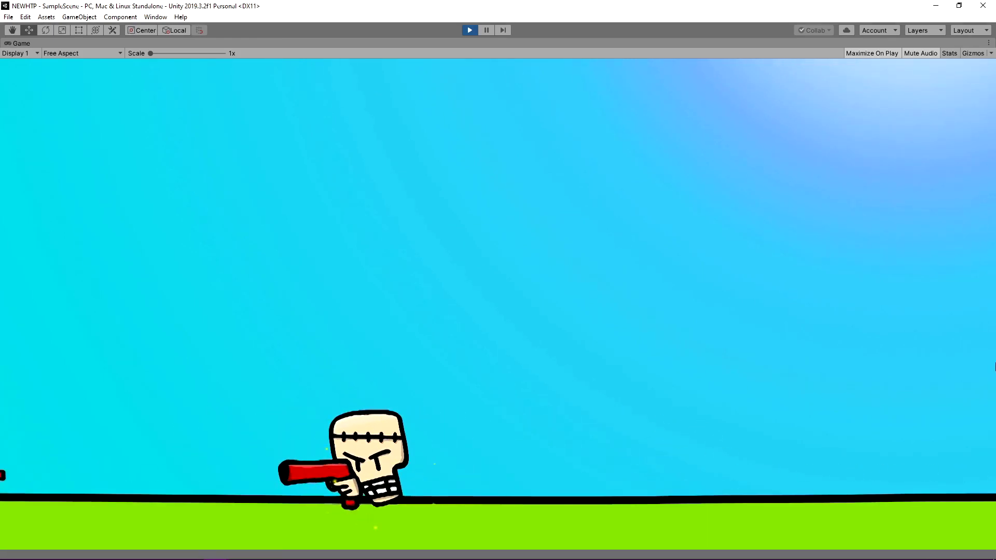
{"action": "key", "text": "Right"}
{"action": "key", "text": "Left"}
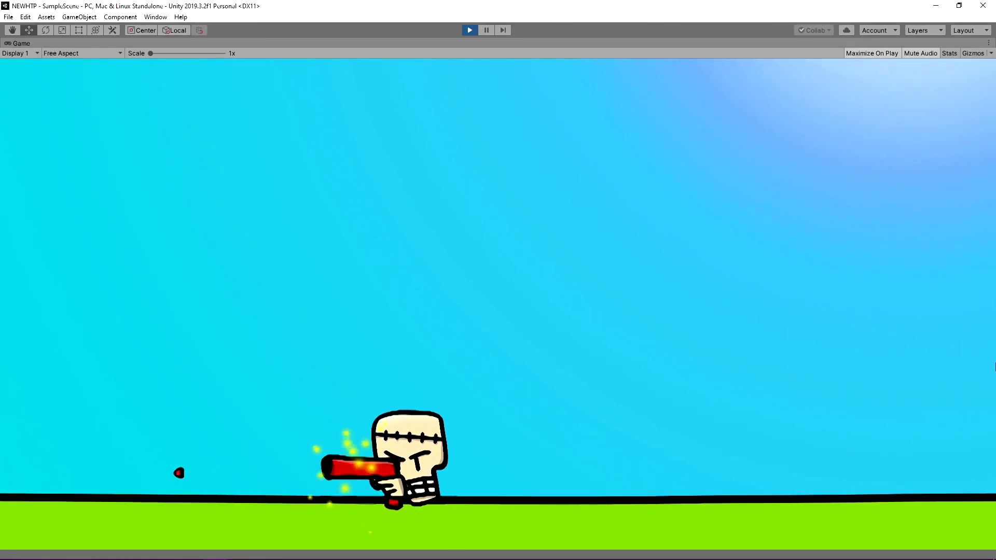
{"action": "key", "text": "Right"}
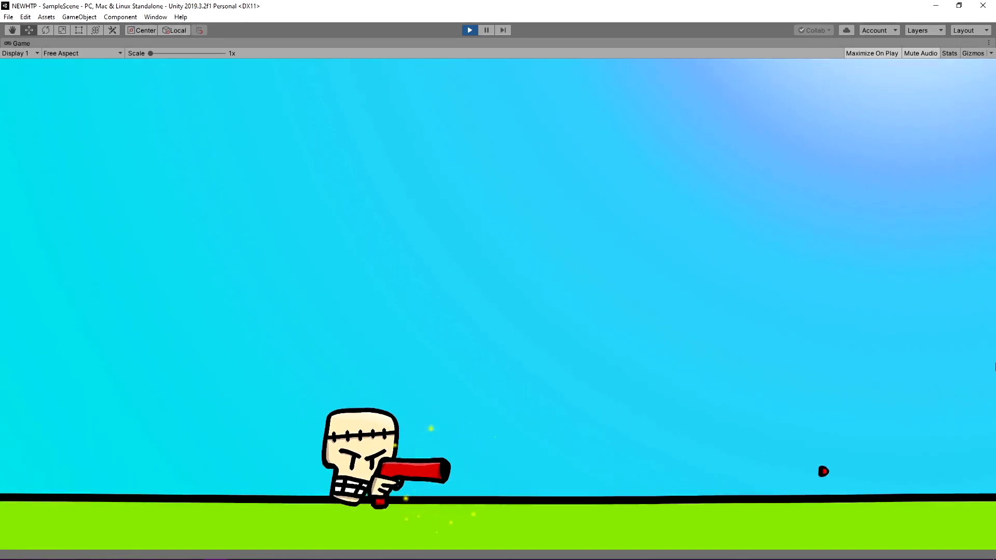
{"action": "key", "text": "Left"}
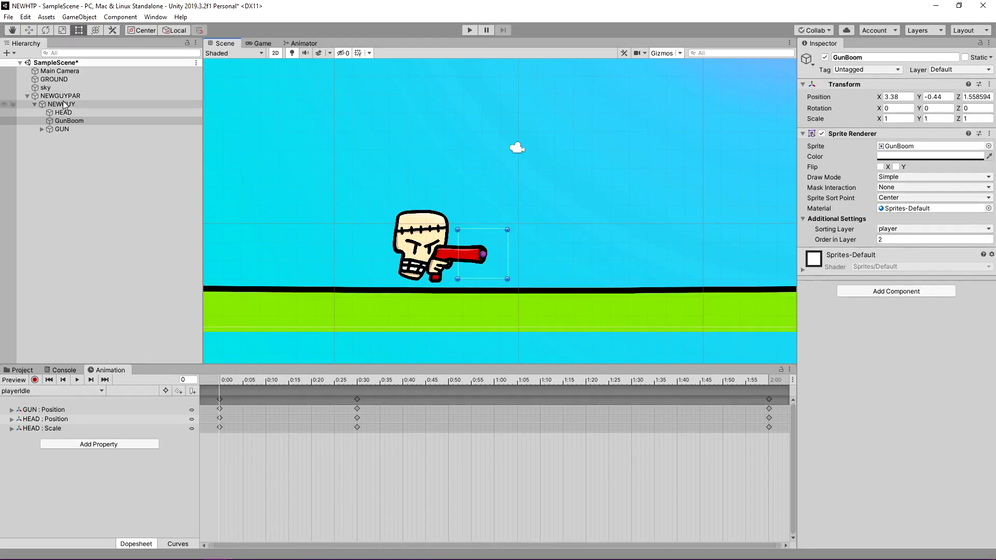
Step: Open NEWGUYPAR's playerShoot script in VS Code, retype the line-9 access keyword, and return to the player
{"action": "left_click", "coordinate": [66, 97]}
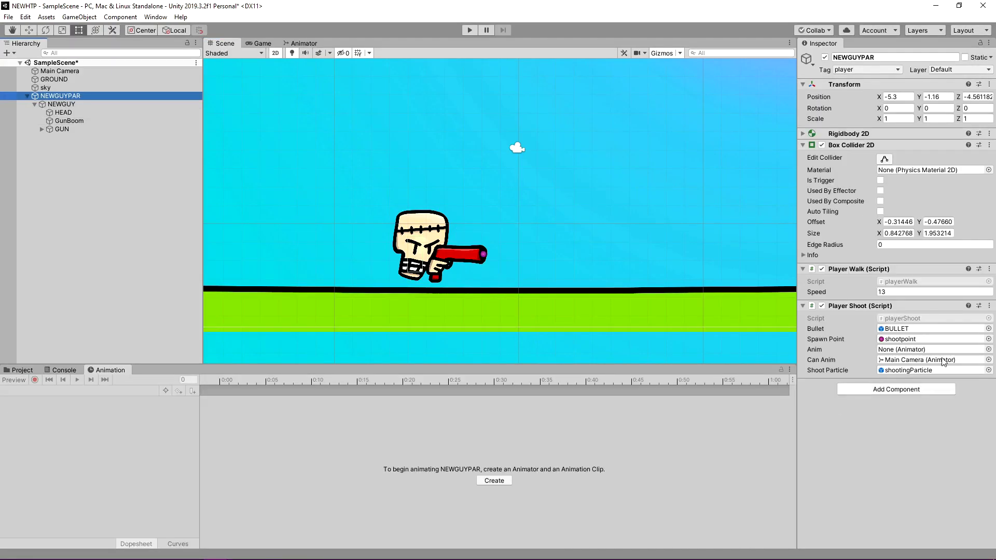
{"action": "double_click", "coordinate": [918, 318]}
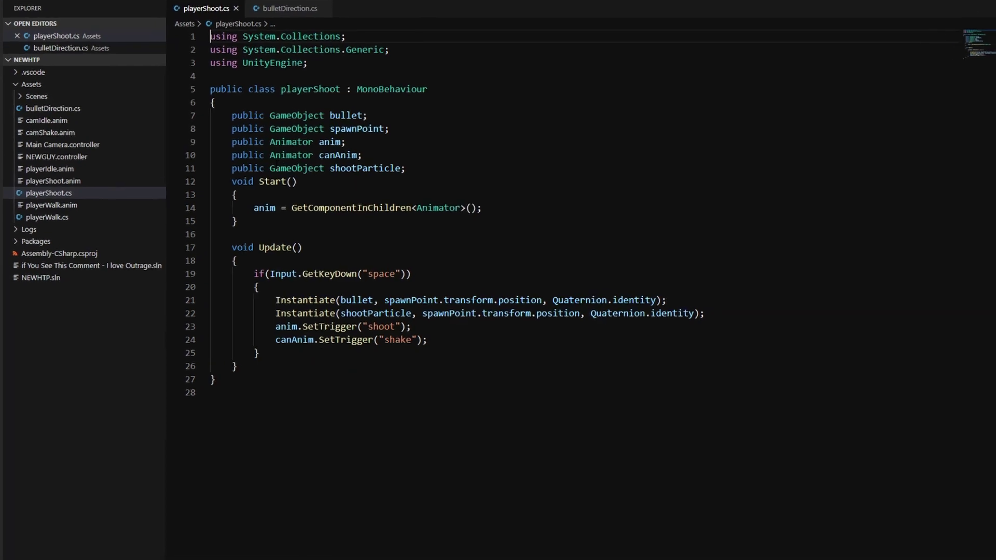
{"action": "double_click", "coordinate": [262, 153]}
{"action": "type", "text": "p"}
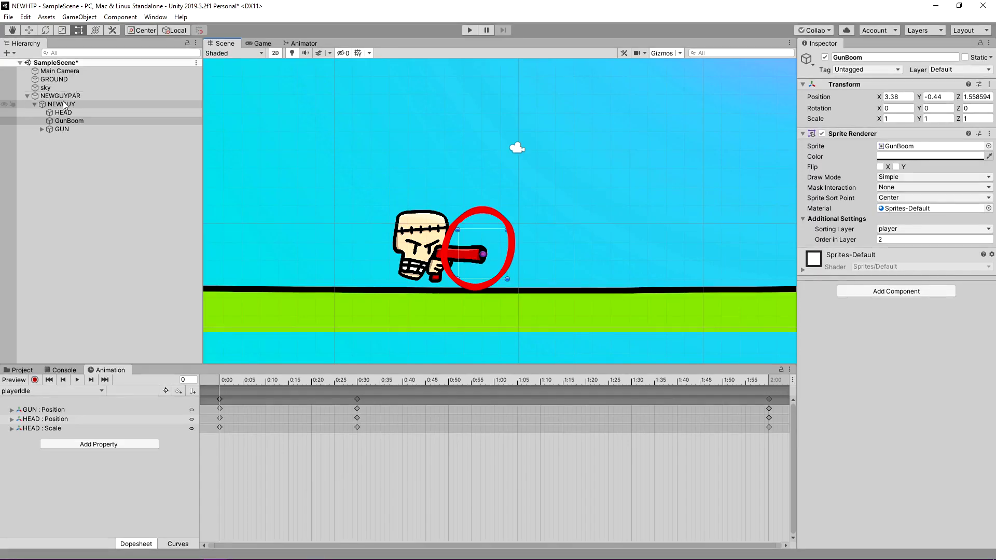
{"action": "left_click", "coordinate": [64, 99]}
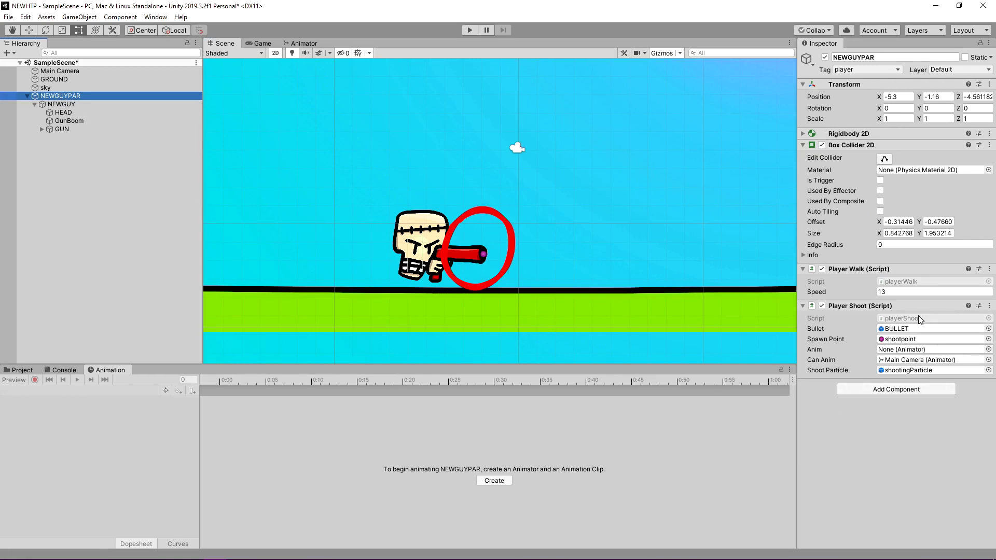
Step: Enter BULLET prefab mode and open its bulletDirection script in VS Code
{"action": "left_click", "coordinate": [900, 328]}
{"action": "double_click", "coordinate": [900, 328]}
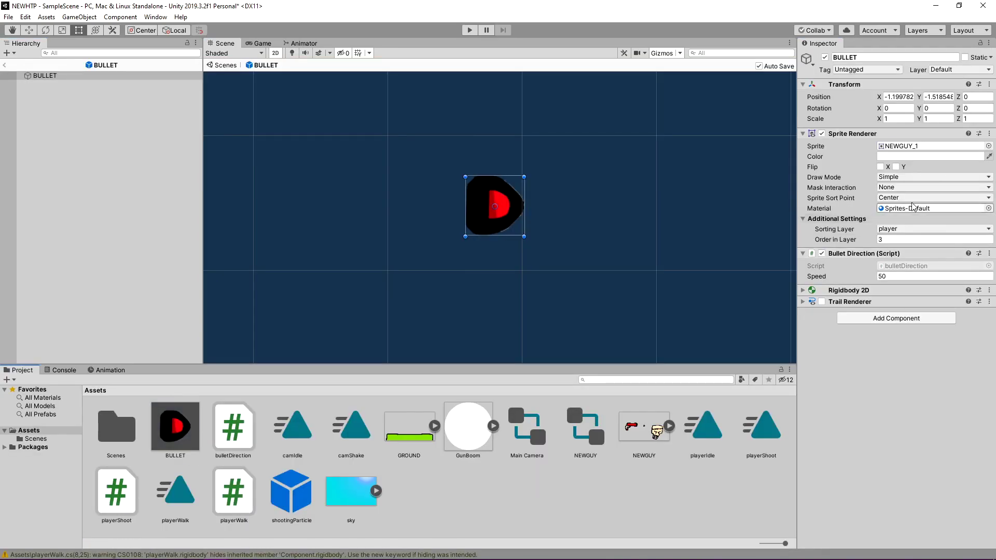
{"action": "left_click", "coordinate": [905, 267]}
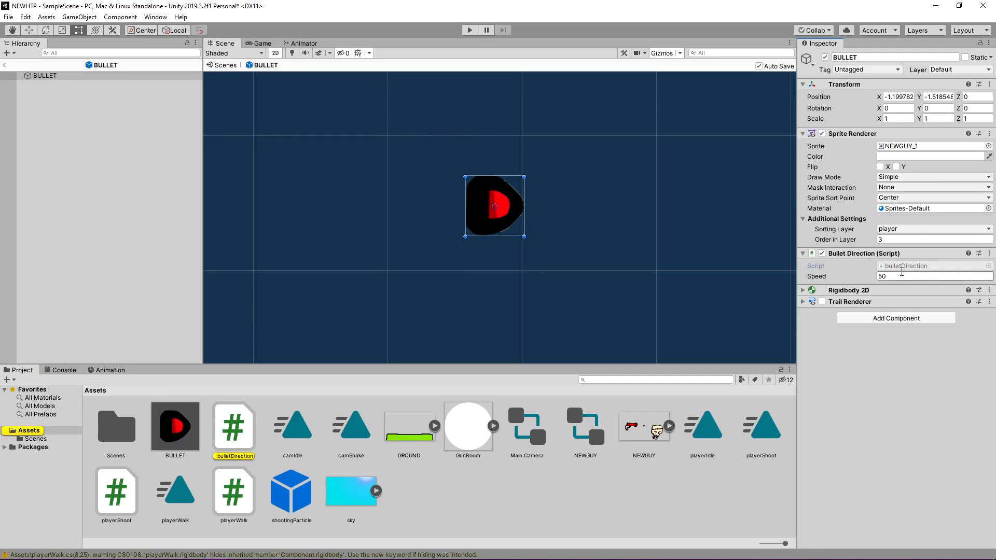
{"action": "double_click", "coordinate": [902, 267]}
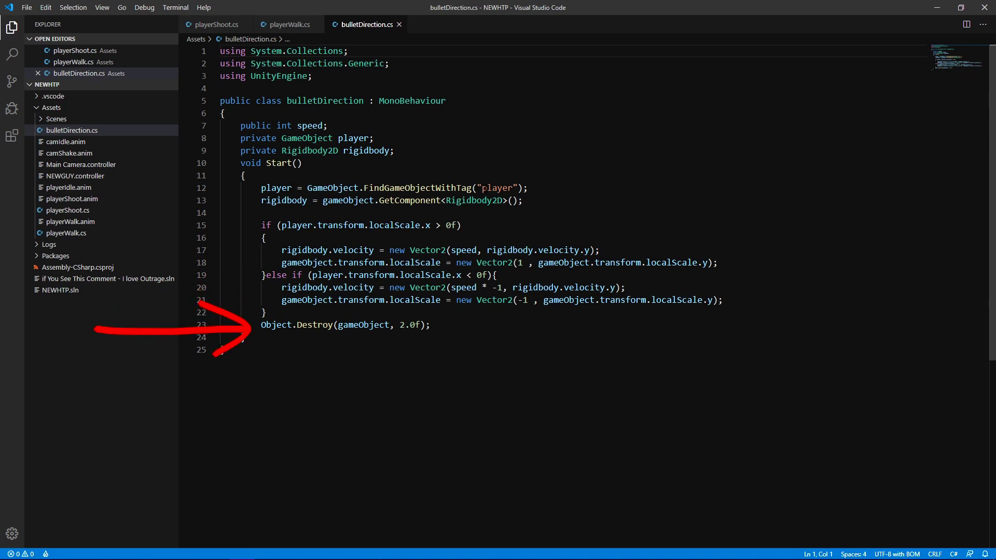
{"action": "double_click", "coordinate": [499, 187]}
{"action": "left_click", "coordinate": [536, 199]}
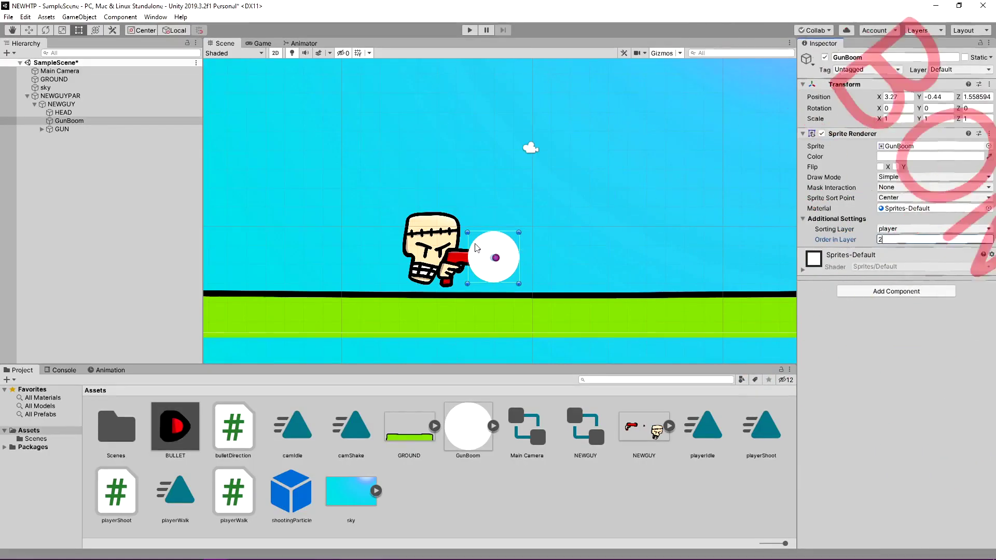
Step: Move GunBoom to the barrel tip, set its colour alpha to 0, and show NEWGUY's animation clips
{"action": "left_click_drag", "start_coordinate": [476, 248], "coordinate": [496, 251]}
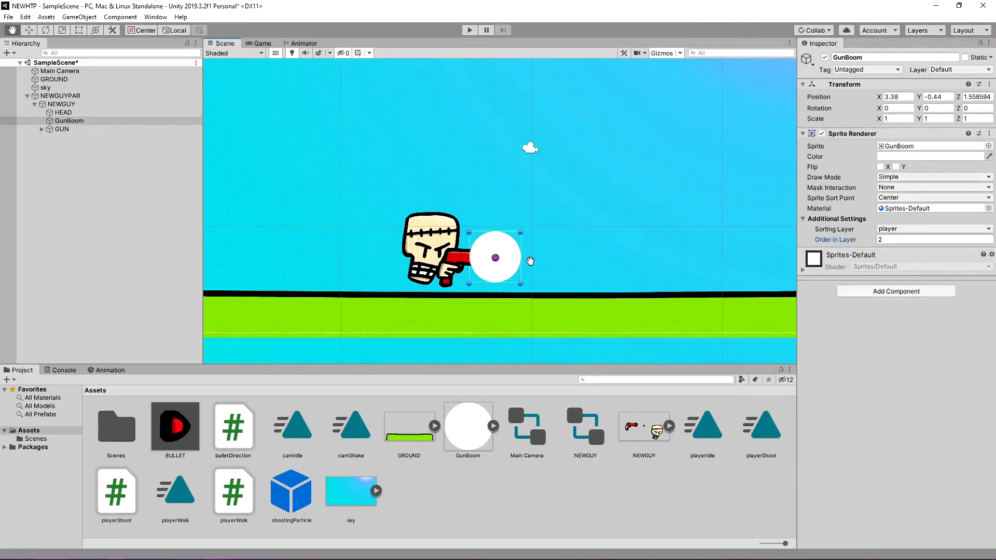
{"action": "left_click", "coordinate": [945, 157]}
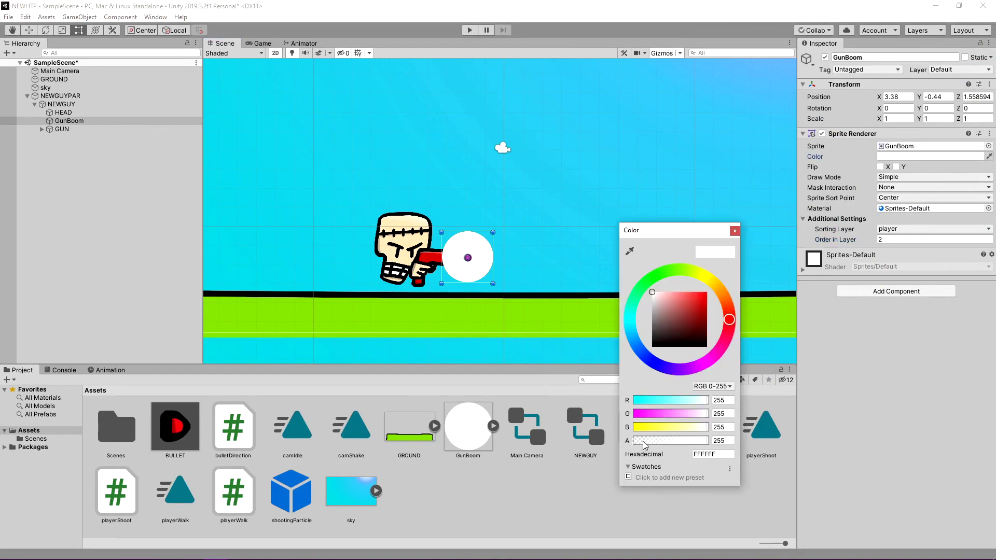
{"action": "left_click_drag", "start_coordinate": [645, 443], "coordinate": [629, 442]}
{"action": "left_click", "coordinate": [734, 230]}
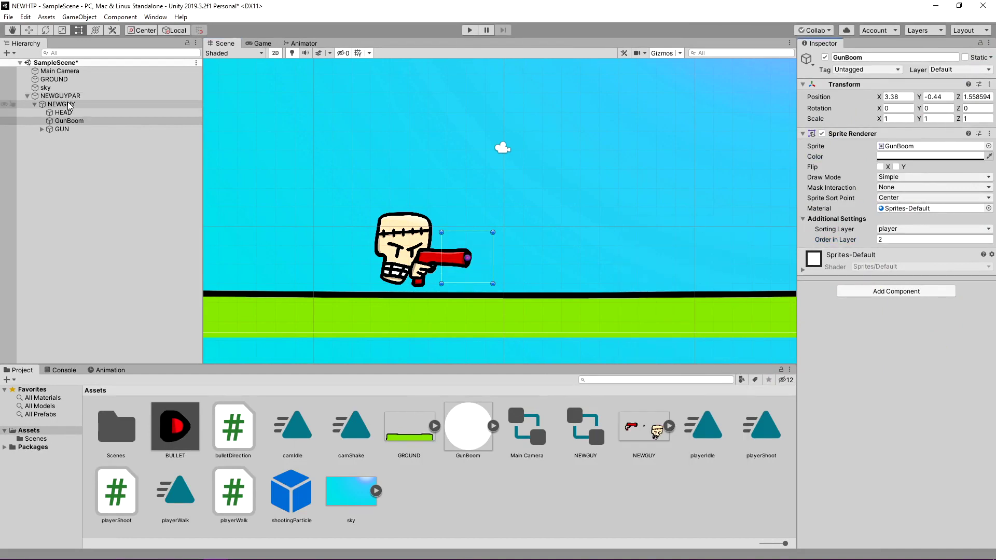
{"action": "left_click", "coordinate": [61, 104]}
{"action": "left_click", "coordinate": [96, 370]}
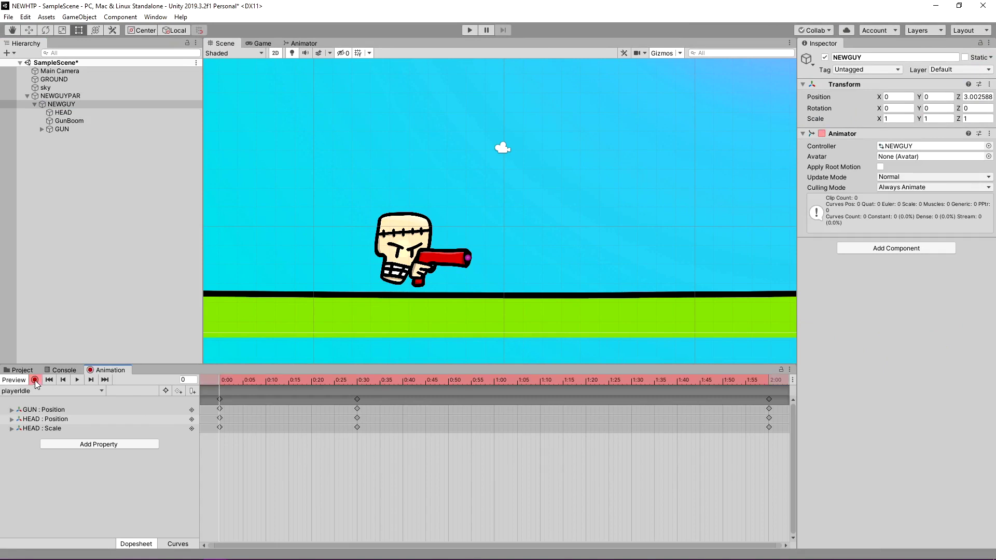
Step: In the playerShoot clip, record a visible yellow GunBoom colour at frame 2
{"action": "left_click", "coordinate": [35, 391]}
{"action": "left_click", "coordinate": [31, 410]}
{"action": "left_click", "coordinate": [35, 379]}
{"action": "left_click", "coordinate": [323, 383]}
{"action": "left_click", "coordinate": [69, 121]}
{"action": "left_click", "coordinate": [931, 156]}
{"action": "left_click", "coordinate": [691, 440]}
{"action": "left_click_drag", "start_coordinate": [696, 427], "coordinate": [634, 426]}
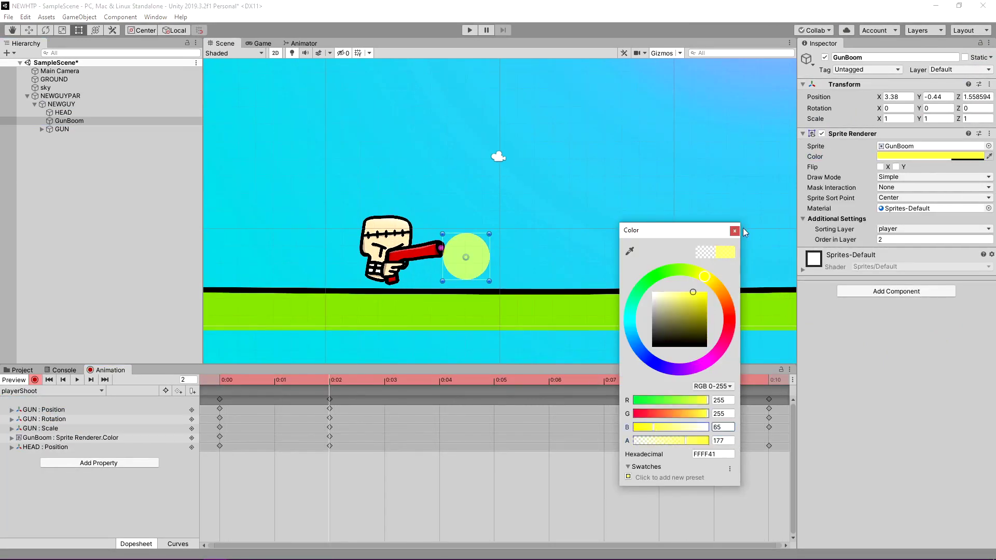
{"action": "left_click", "coordinate": [734, 231]}
Step: Scale GunBoom about four times larger at frame 2 and copy the 0:00 keys to 0:10
{"action": "key", "text": "r"}
{"action": "mouse_move", "coordinate": [465, 258]}
{"action": "left_mouse_down"}
{"action": "mouse_move", "coordinate": [497, 98]}
{"action": "mouse_move", "coordinate": [438, 265]}
{"action": "left_mouse_up"}
{"action": "key", "text": "w"}
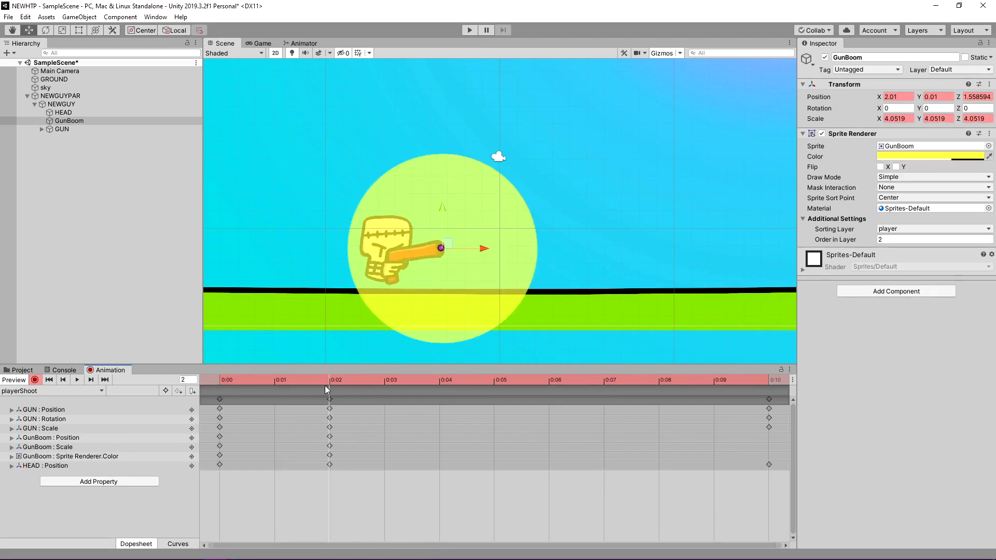
{"action": "left_click", "coordinate": [219, 399]}
{"action": "key", "text": "ctrl+c"}
{"action": "left_click", "coordinate": [773, 380]}
{"action": "key", "text": "ctrl+v"}
Step: Make the frame-2 flash paler and more translucent, then start the game
{"action": "left_click_drag", "start_coordinate": [219, 380], "coordinate": [330, 380]}
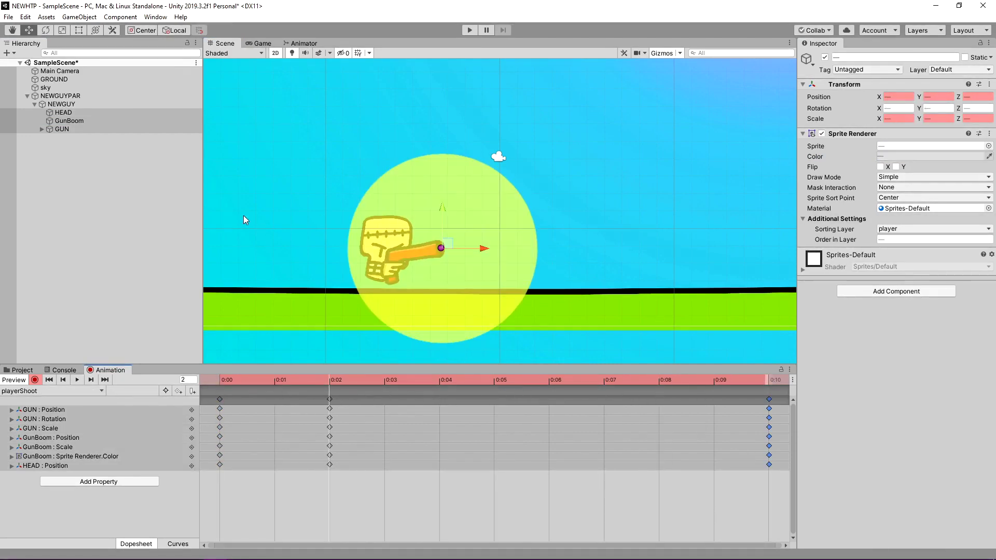
{"action": "left_click", "coordinate": [69, 121]}
{"action": "left_click", "coordinate": [931, 156]}
{"action": "left_click_drag", "start_coordinate": [675, 311], "coordinate": [760, 312]}
{"action": "left_click", "coordinate": [470, 29]}
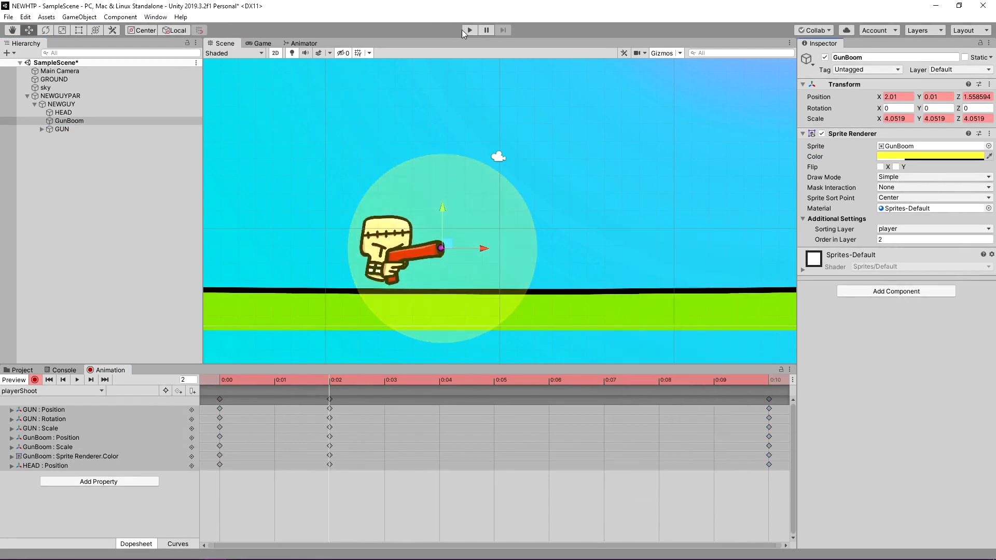
Step: Fire left and right to see the yellow gun flash on each shot, then stop the game
{"action": "key", "text": "Left"}
{"action": "key", "text": "space"}
{"action": "key", "text": "Right"}
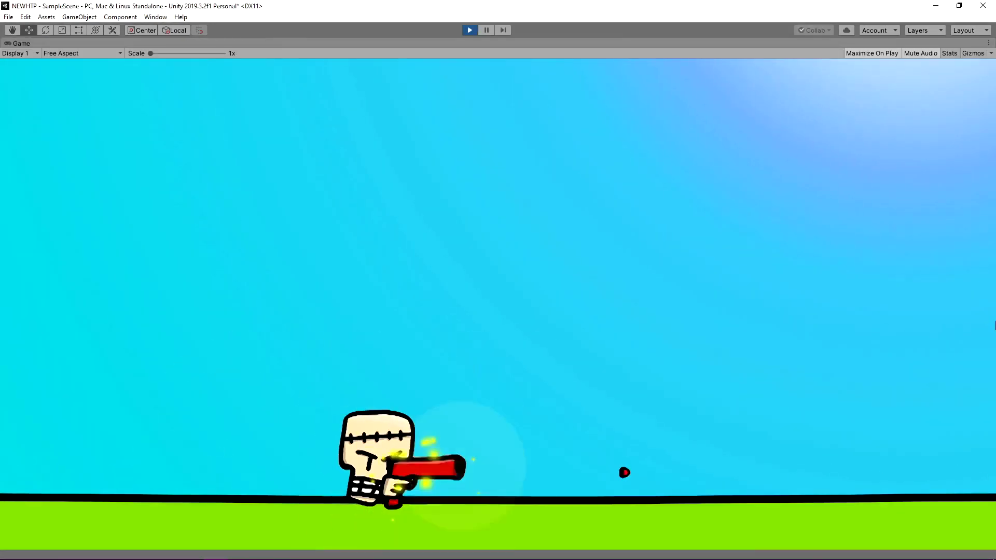
{"action": "key", "text": "space"}
{"action": "key", "text": "Left"}
{"action": "key", "text": "space"}
{"action": "key", "text": "space"}
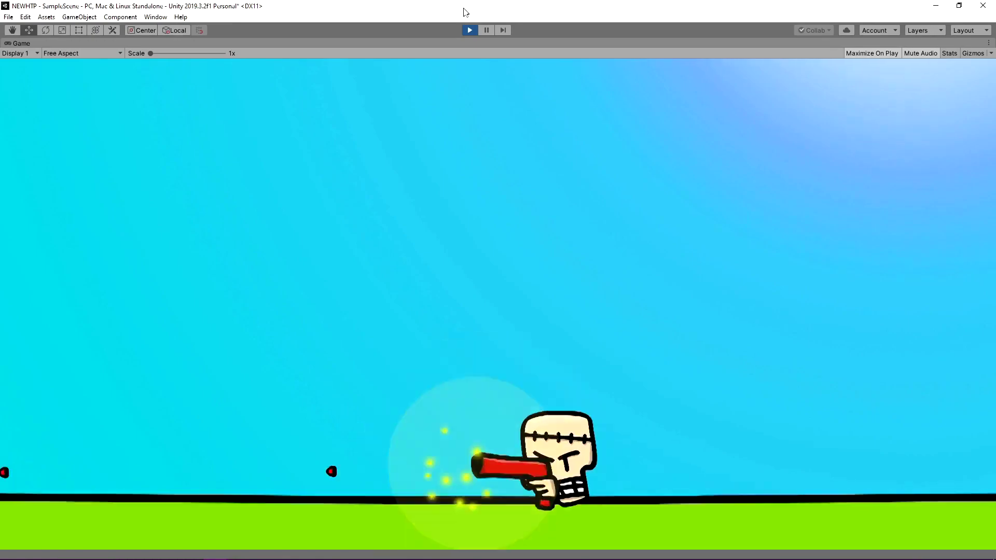
{"action": "key", "text": "space"}
{"action": "left_click", "coordinate": [471, 31]}
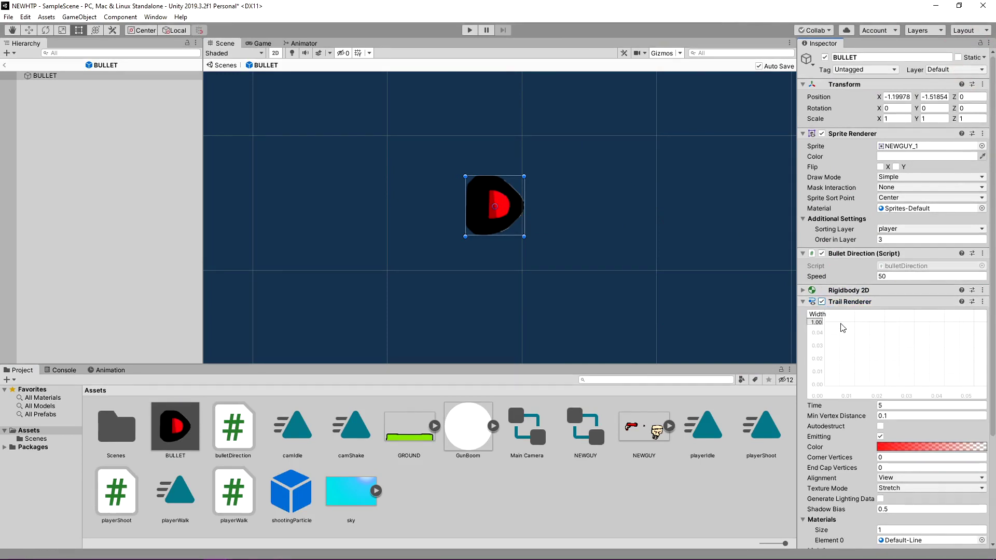
Step: Drag the bullet to preview its red trail, then return to SampleScene and start Play
{"action": "left_click_drag", "start_coordinate": [492, 214], "coordinate": [610, 116]}
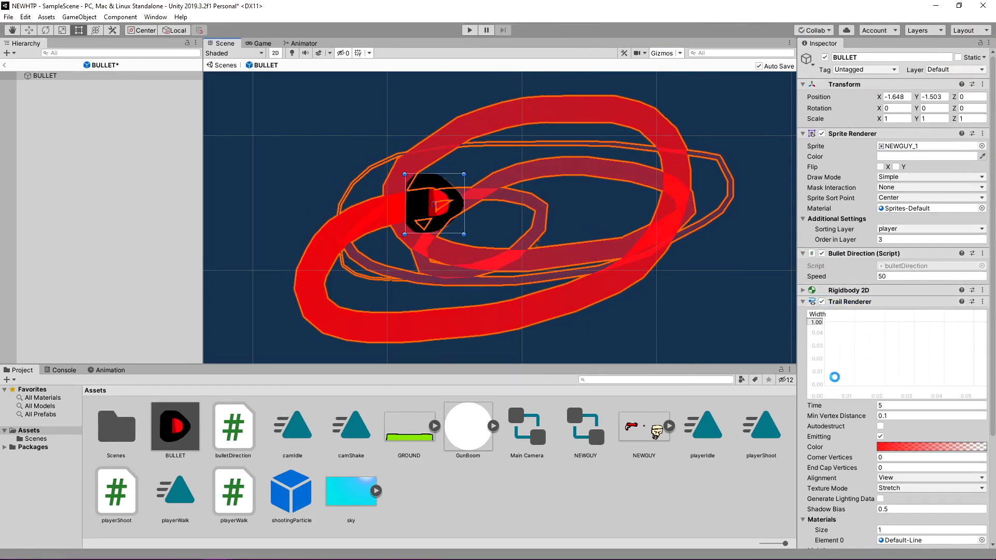
{"action": "left_click_drag", "start_coordinate": [648, 122], "coordinate": [529, 217]}
{"action": "scroll", "coordinate": [863, 380], "scroll_direction": "down", "scroll_amount": 5}
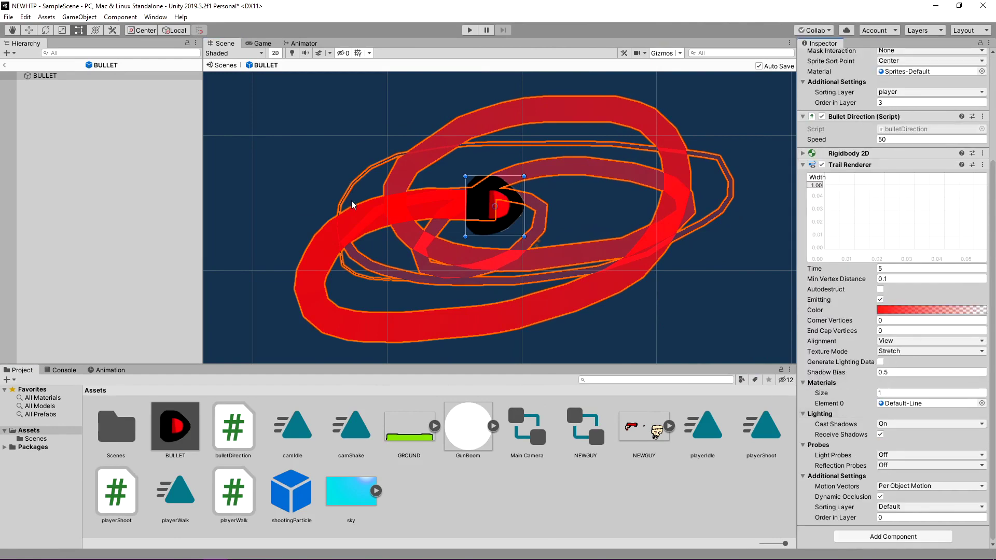
{"action": "left_click", "coordinate": [8, 68]}
{"action": "left_click", "coordinate": [469, 30]}
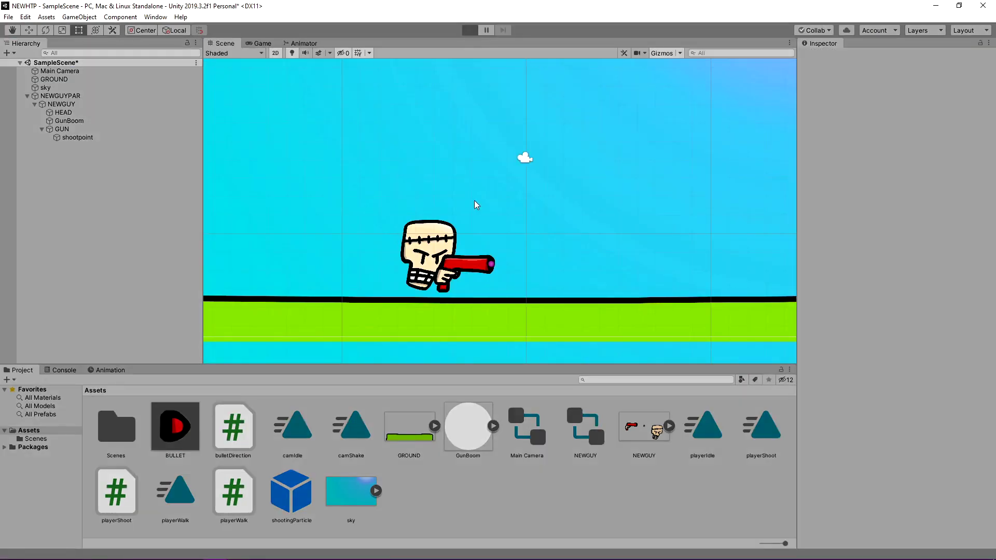
Step: Run the player left and right, firing bullets both ways to watch their red trails
{"action": "key", "text": "Right"}
{"action": "key", "text": "space"}
{"action": "key", "text": "Left"}
{"action": "key", "text": "space"}
{"action": "key", "text": "Right"}
{"action": "key", "text": "space"}
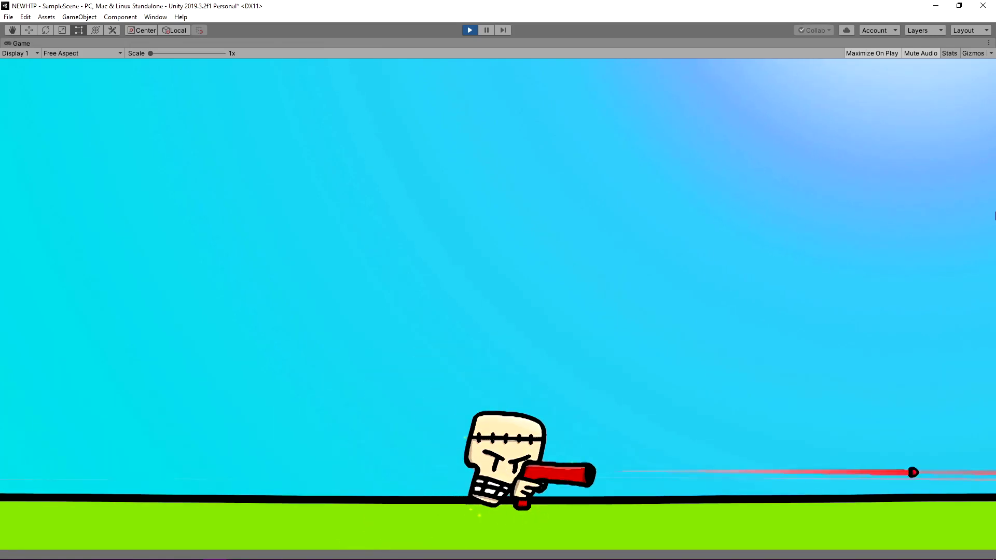
{"action": "key", "text": "Left"}
{"action": "key", "text": "space"}
{"action": "key", "text": "space"}
{"action": "key", "text": "Left"}
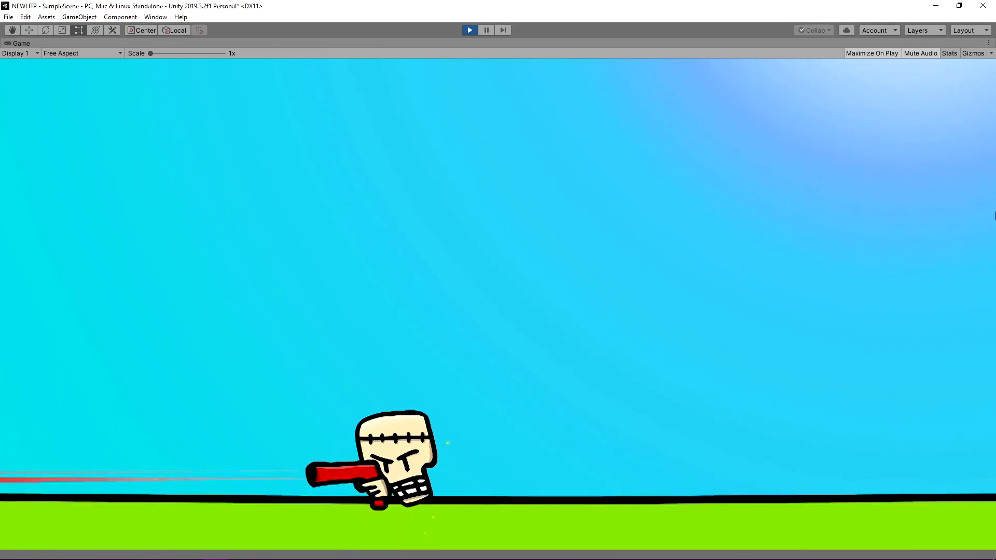
{"action": "key", "text": "Right"}
{"action": "key", "text": "space"}
{"action": "key", "text": "Left"}
{"action": "key", "text": "Right"}
{"action": "key", "text": "space"}
{"action": "key", "text": "Left"}
{"action": "key", "text": "space"}
{"action": "key", "text": "Right"}
{"action": "key", "text": "space"}
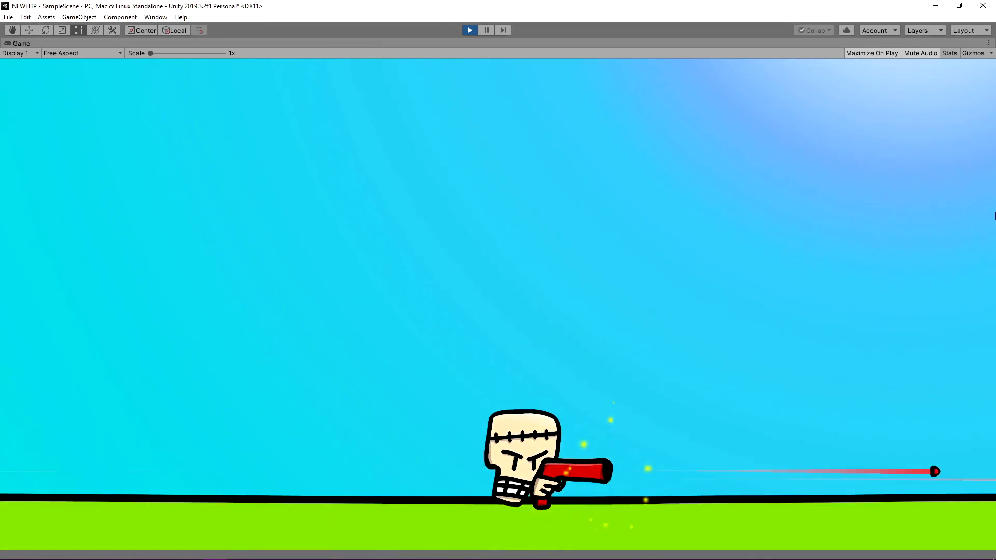
{"action": "key", "text": "Right"}
{"action": "key", "text": "Left"}
{"action": "key", "text": "space"}
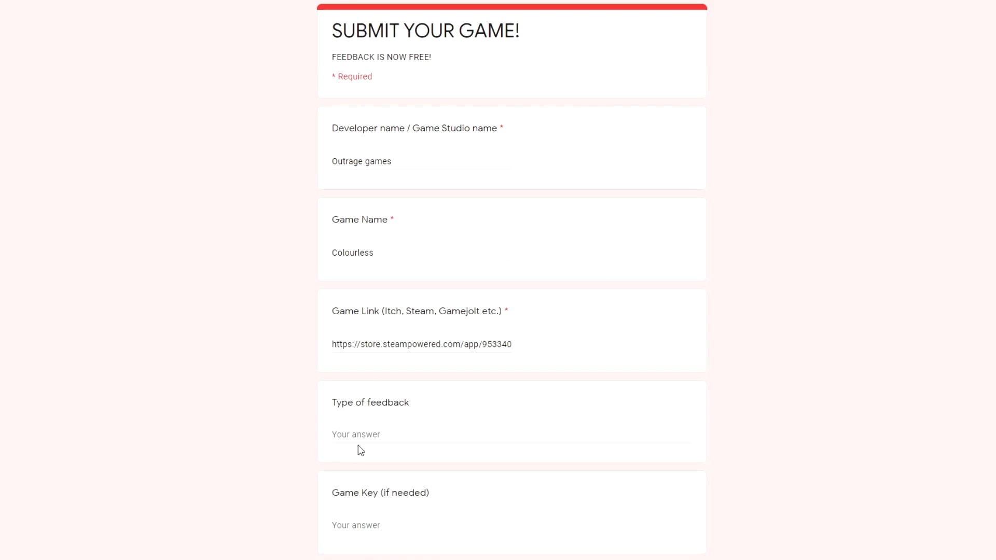
{"action": "scroll", "coordinate": [361, 449], "scroll_direction": "down", "scroll_amount": 1}
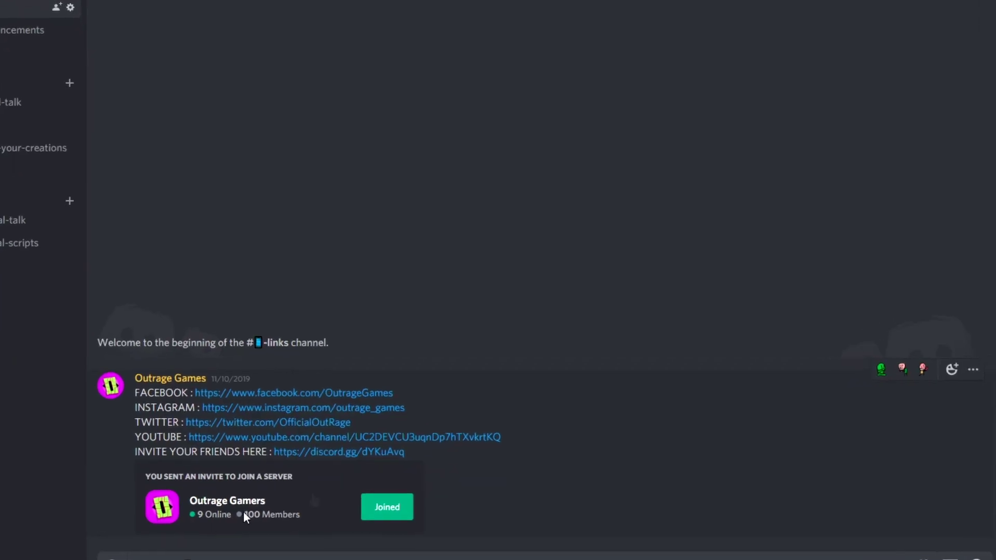